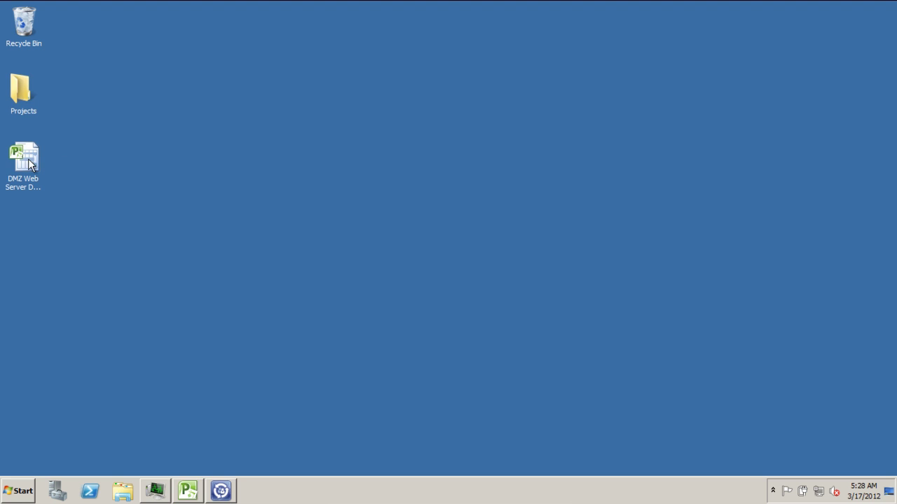
# Step: Open the DMZ Web Server Deployment Plan project and connect it to Service Manager through the SCSM2012 connection
pyautogui.doubleClick(29, 160)
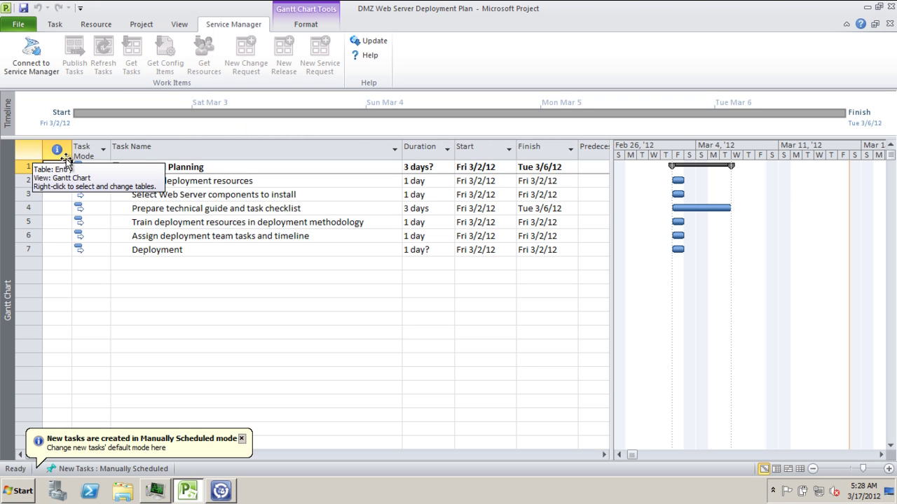
pyautogui.click(30, 66)
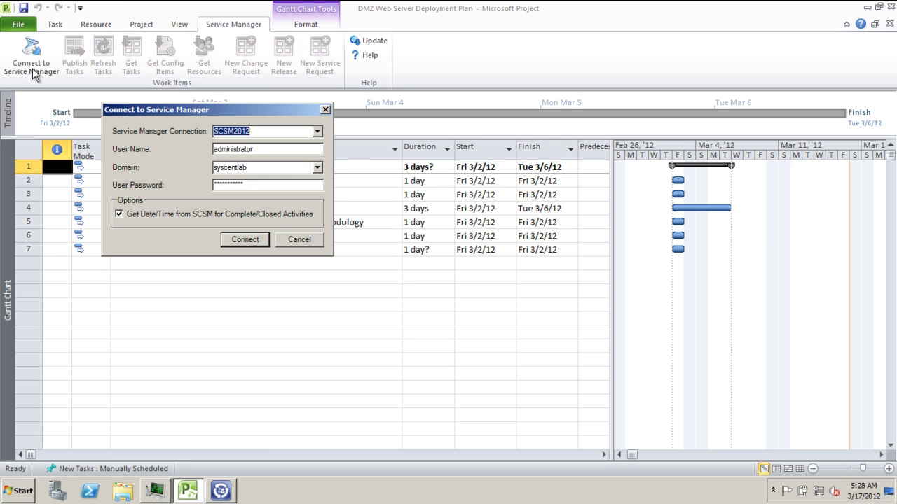
pyautogui.click(245, 240)
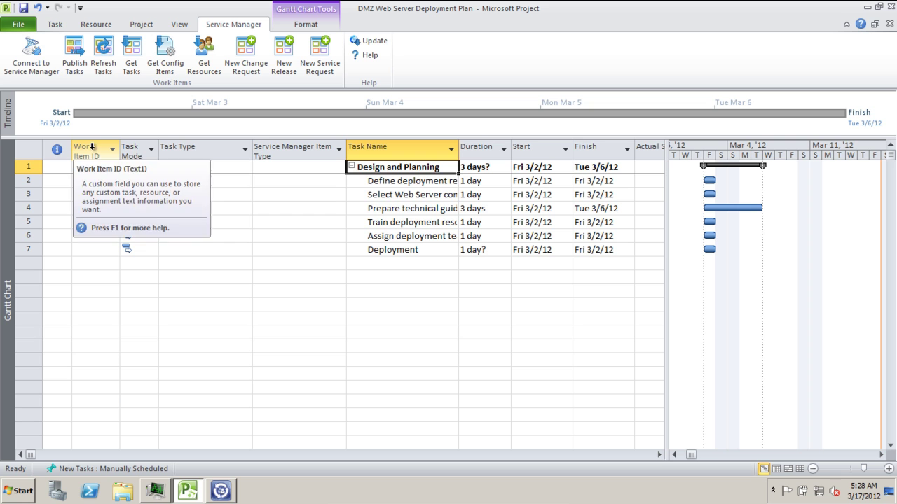
# Step: Examine the Task Type and Service Manager Item Type choices for the Design and Planning task
pyautogui.click(247, 169)
pyautogui.click(246, 168)
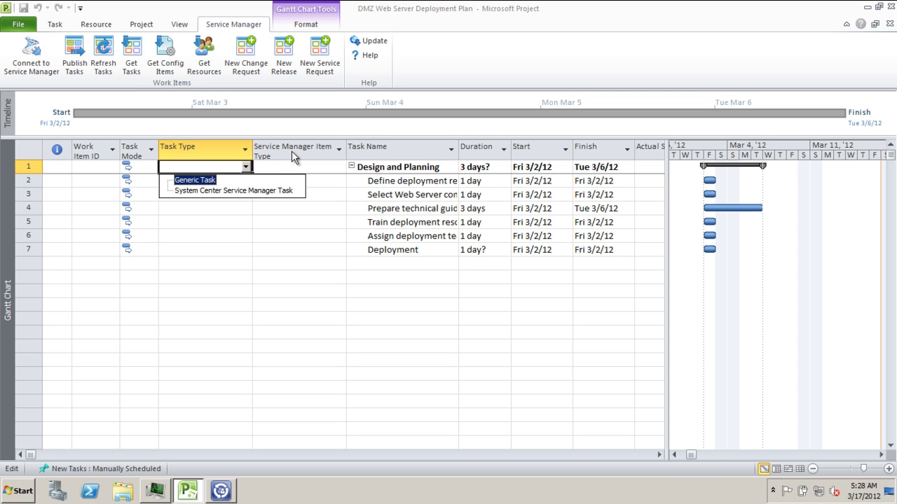
pyautogui.click(310, 167)
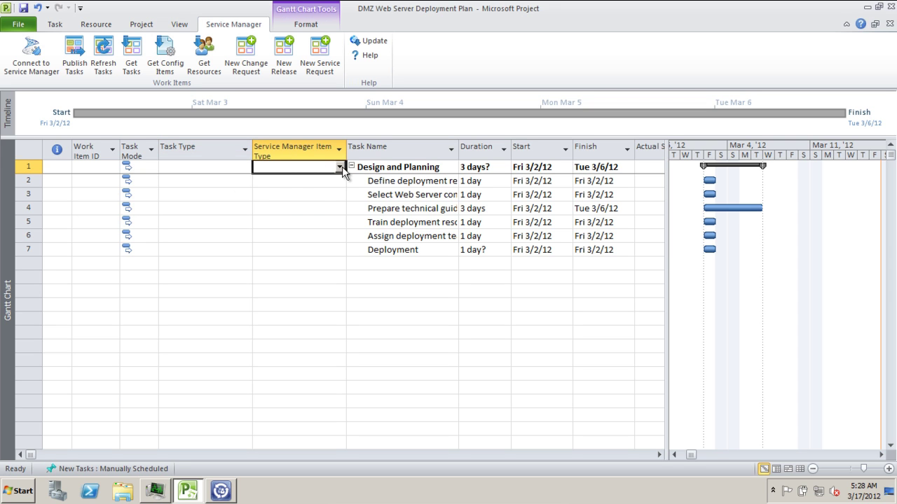
pyautogui.click(340, 168)
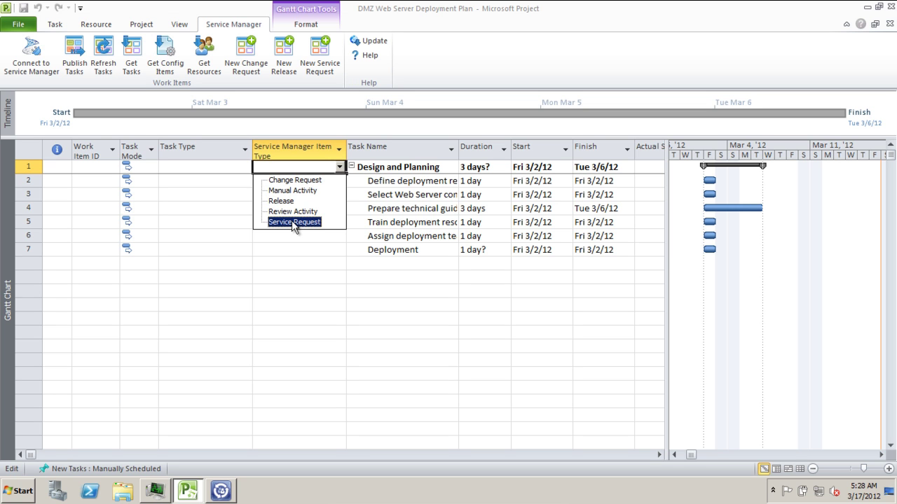
# Step: Examine the Resource Names, CIs and Approval Condition fields of the Design and Planning task
pyautogui.click(642, 455)
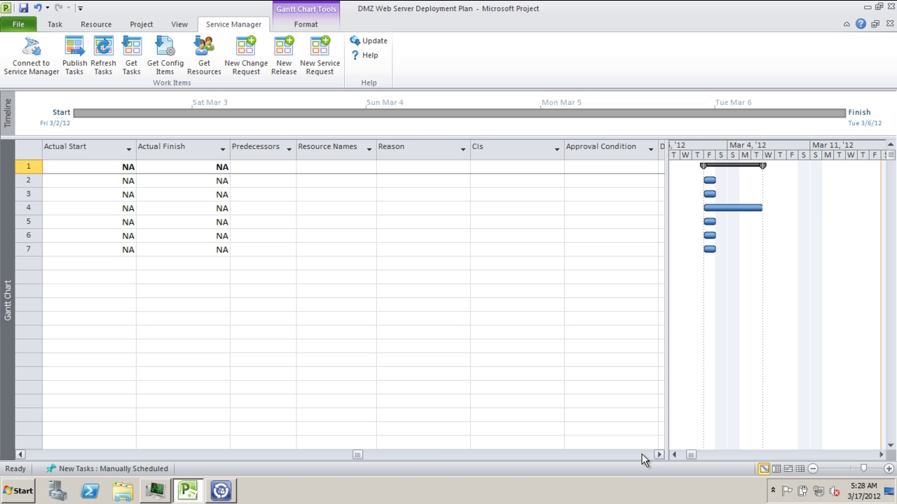
pyautogui.click(644, 454)
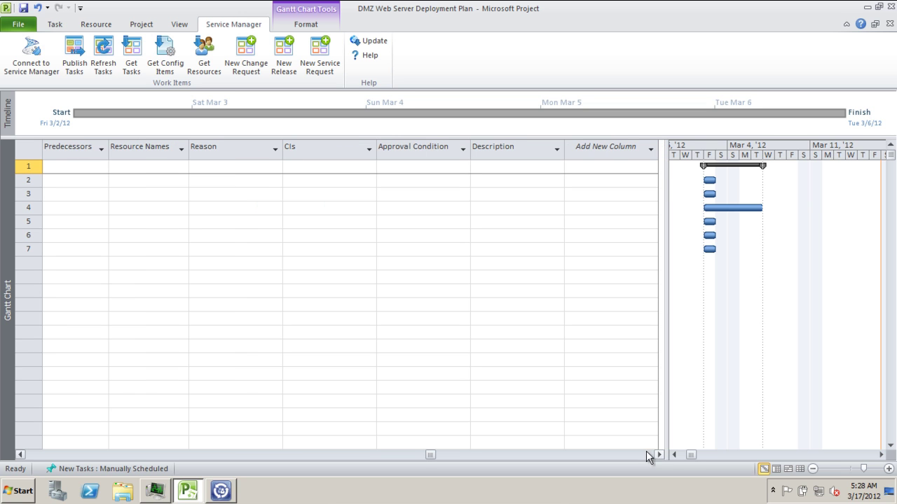
pyautogui.click(171, 169)
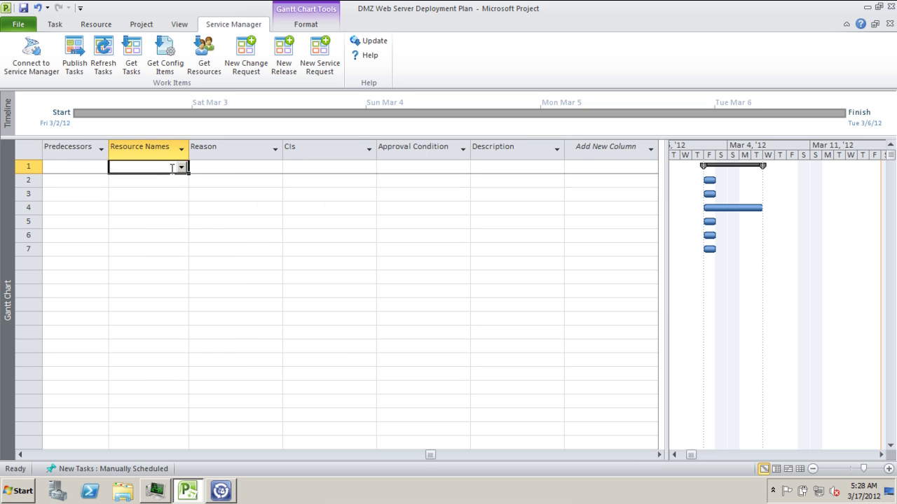
pyautogui.click(180, 166)
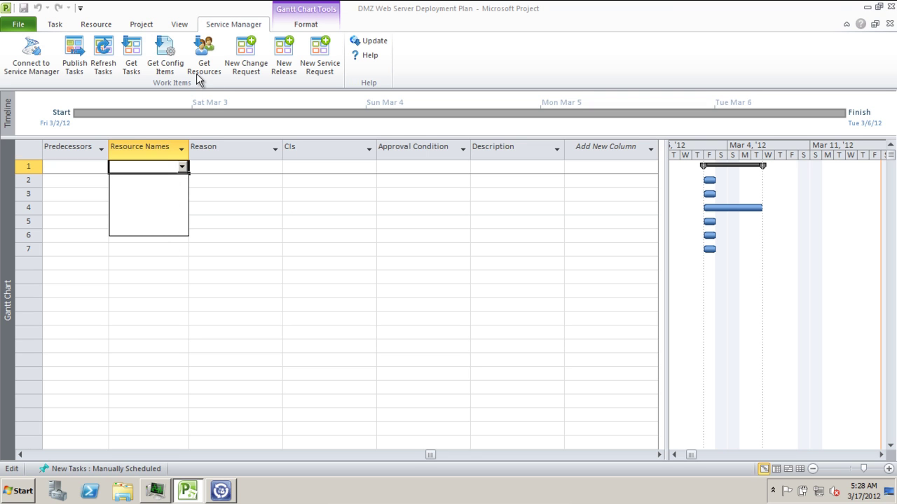
pyautogui.click(326, 171)
pyautogui.click(352, 166)
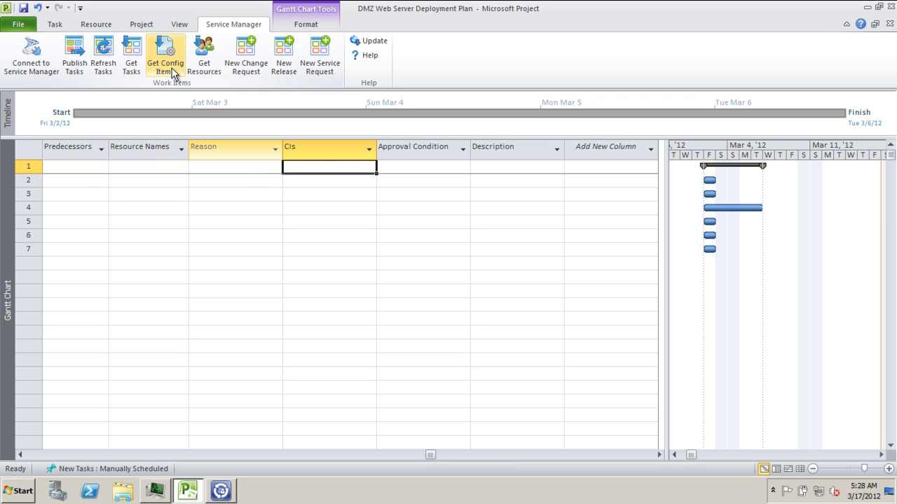
pyautogui.click(456, 170)
pyautogui.click(462, 169)
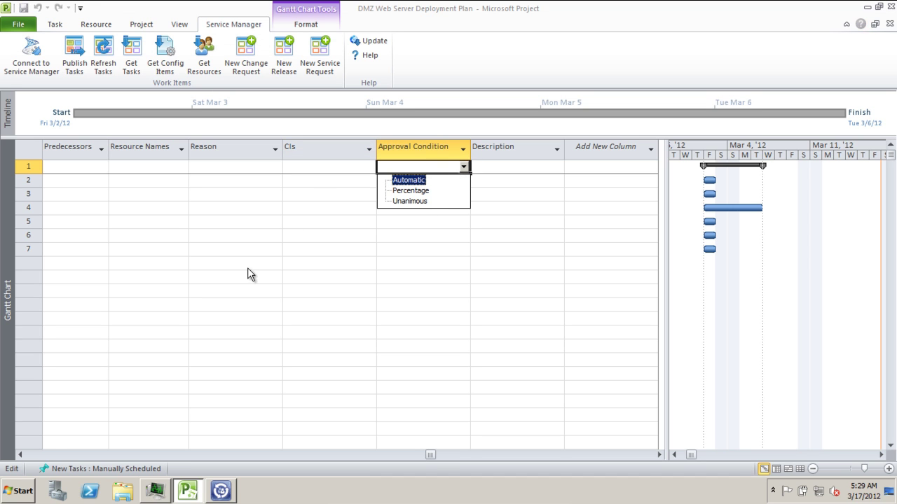
pyautogui.click(45, 455)
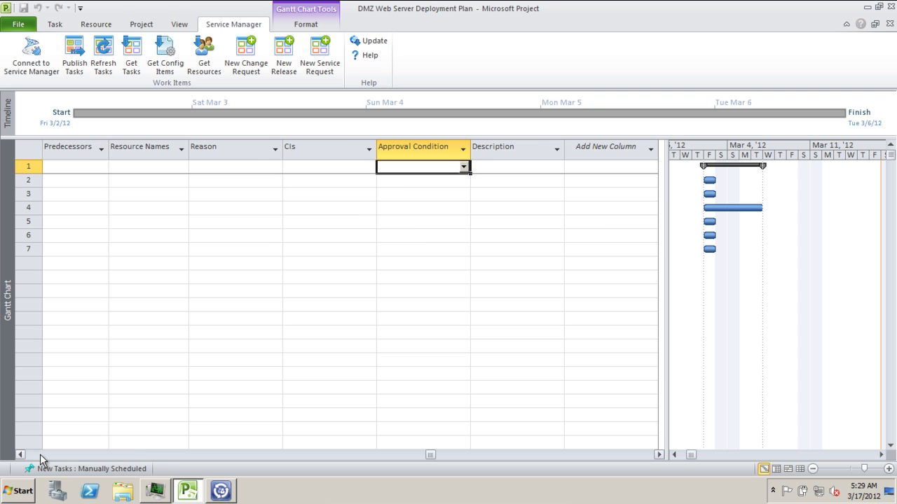
pyautogui.click(39, 455)
pyautogui.click(40, 455)
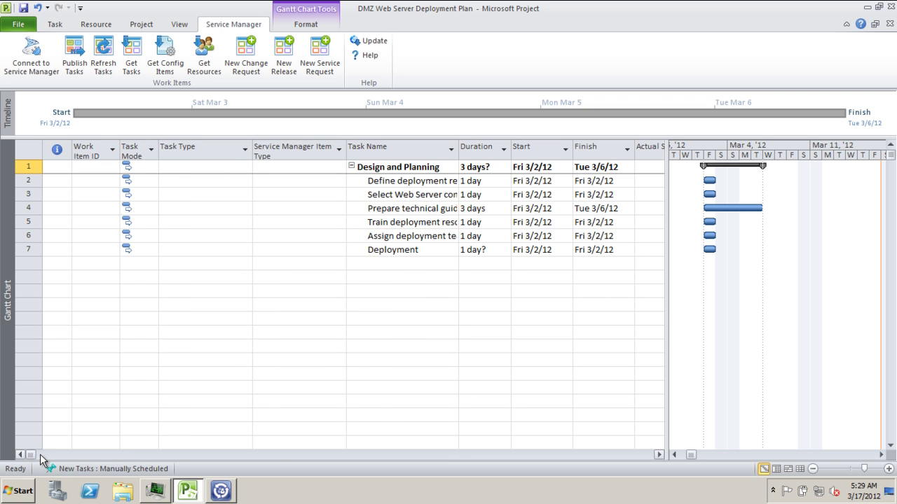
# Step: Switch to the Service Manager Console and review the general information and activities of the DMZ Web Server Deployment template
pyautogui.click(229, 493)
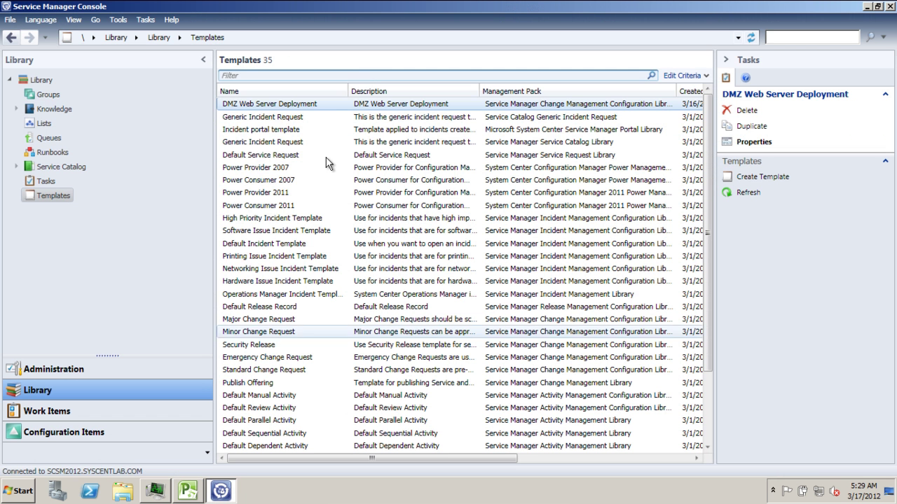
pyautogui.doubleClick(334, 106)
pyautogui.click(270, 317)
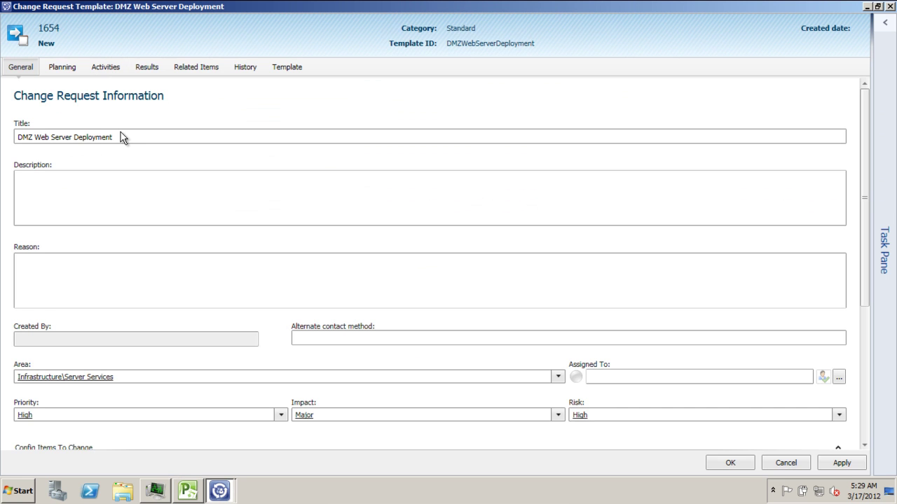
pyautogui.click(123, 137)
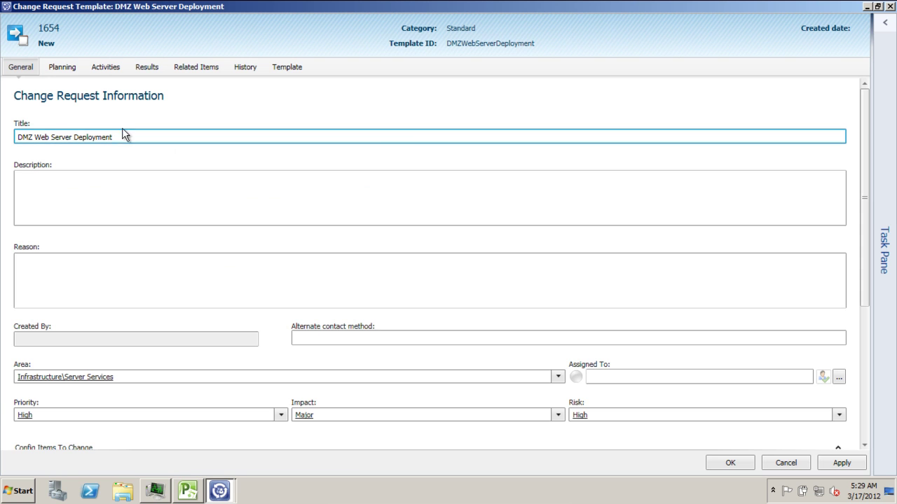
pyautogui.click(106, 67)
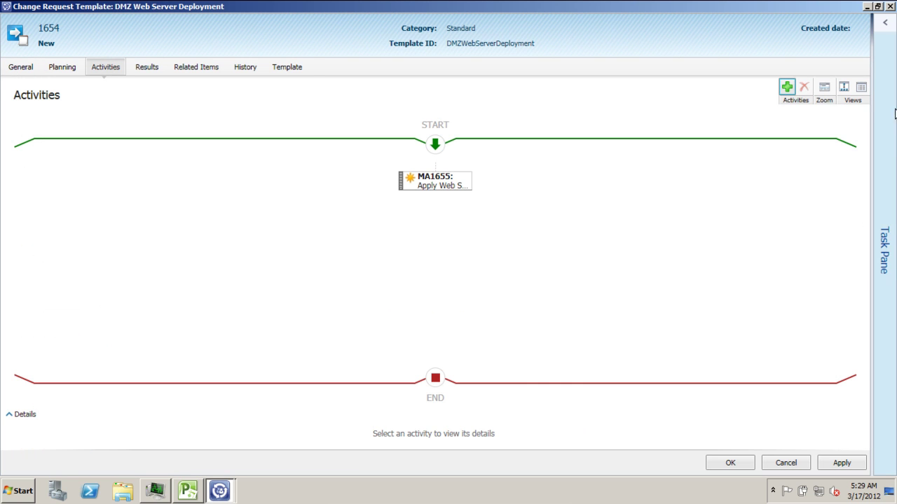
pyautogui.click(861, 87)
pyautogui.click(734, 464)
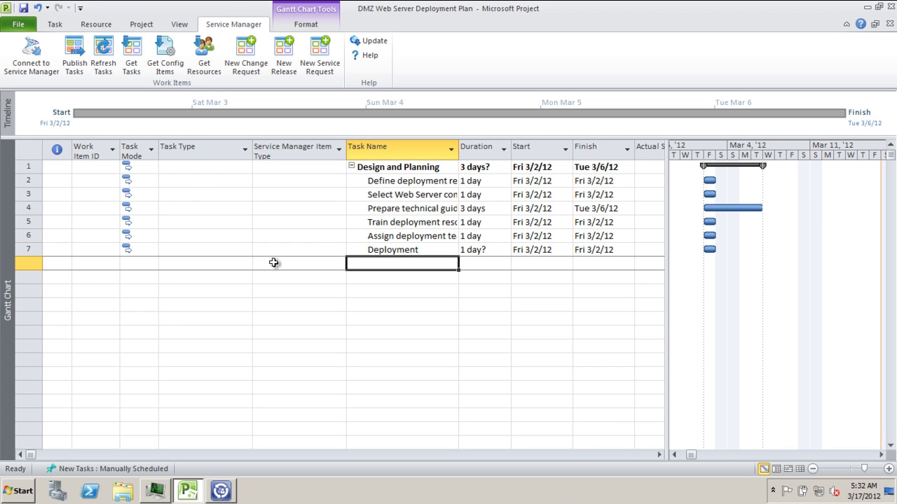
# Step: Create a new change request below the Deployment task in Microsoft Project from the DMZ Web Server Deployment template
pyautogui.click(247, 64)
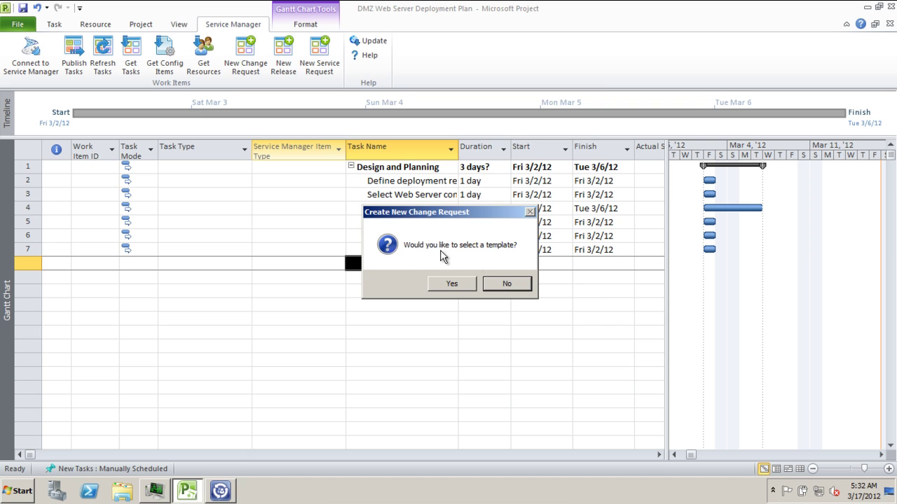
pyautogui.click(452, 284)
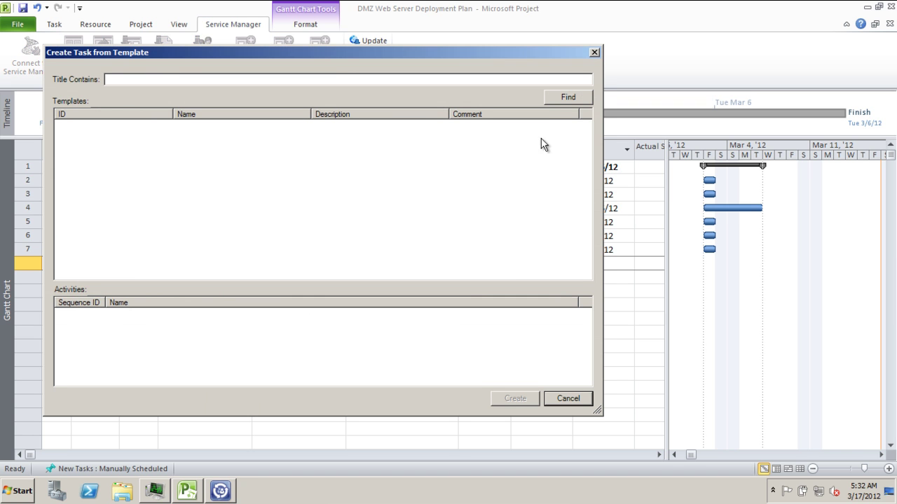
pyautogui.click(559, 99)
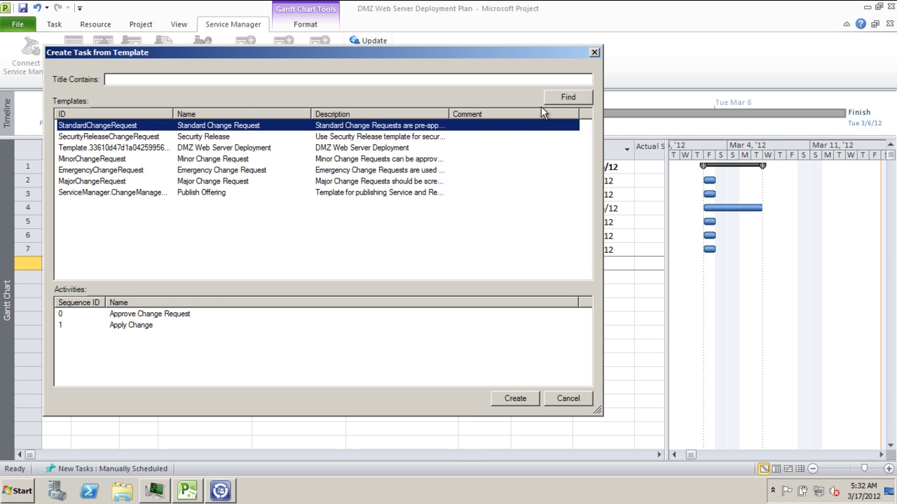
pyautogui.click(250, 150)
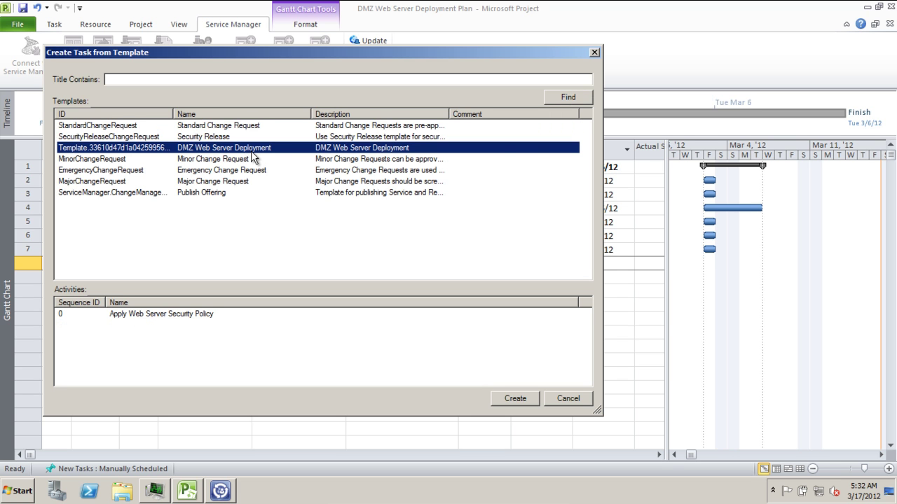
pyautogui.click(514, 399)
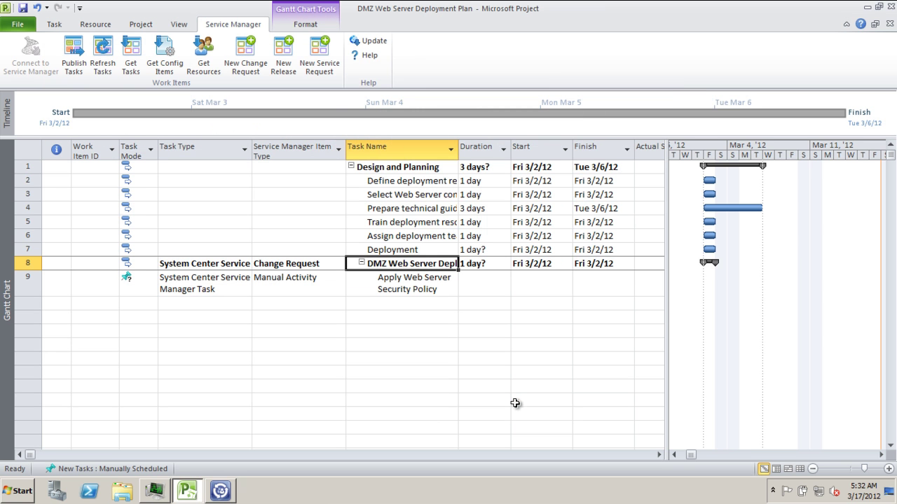
# Step: Outdent the Deployment task one level so it becomes the change request's summary task
pyautogui.click(396, 248)
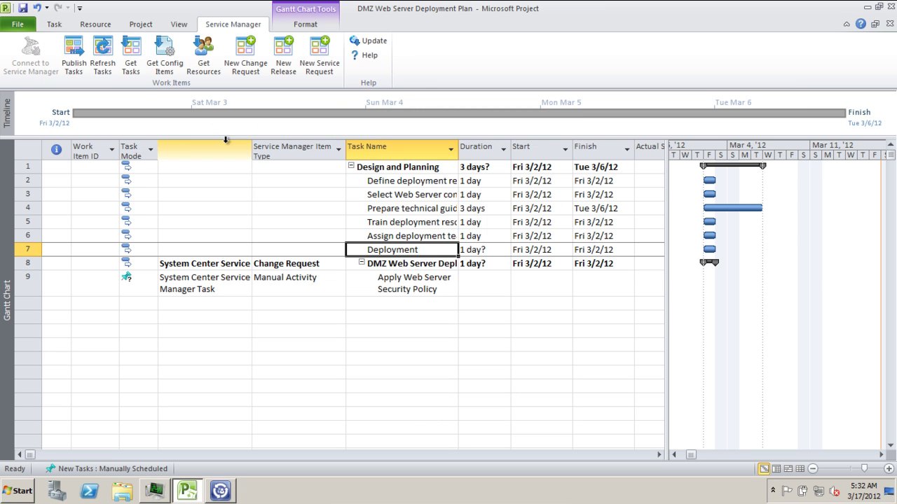
pyautogui.click(54, 23)
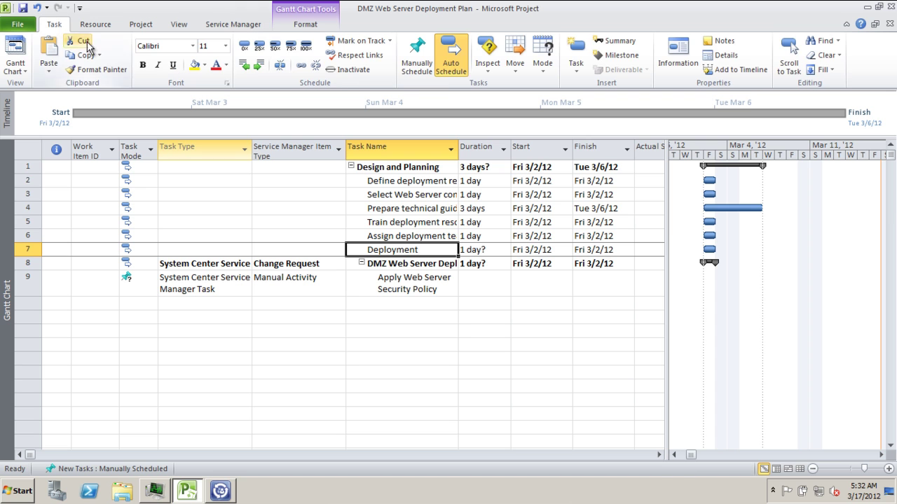
pyautogui.click(244, 65)
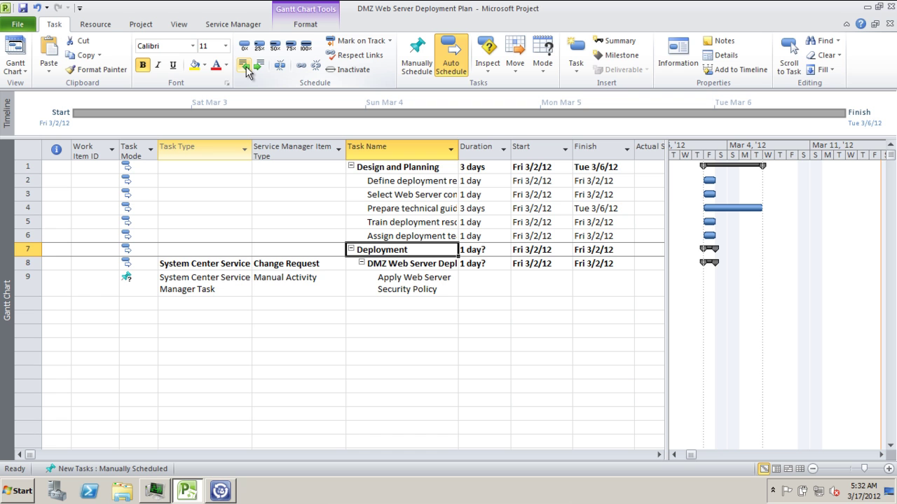
# Step: Check which resource names can be assigned to the Apply Web Server Security Policy task
pyautogui.click(233, 24)
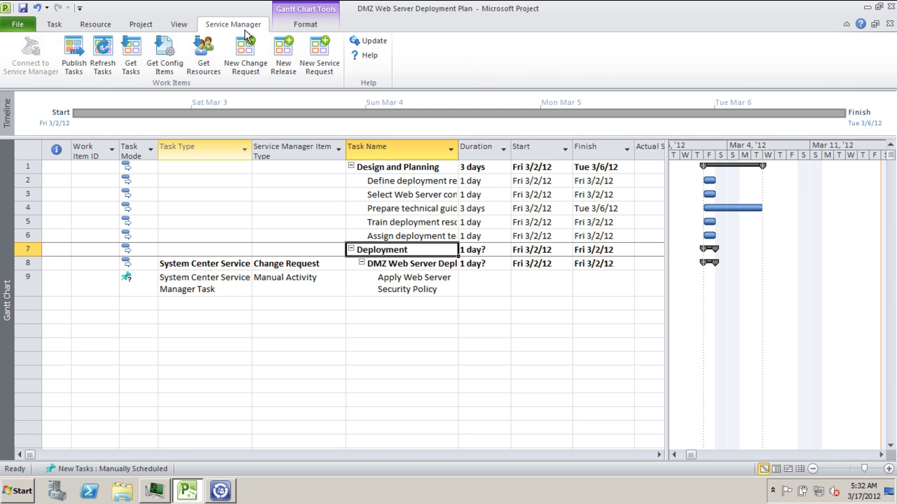
pyautogui.click(658, 455)
pyautogui.click(658, 454)
pyautogui.click(658, 454)
pyautogui.click(658, 454)
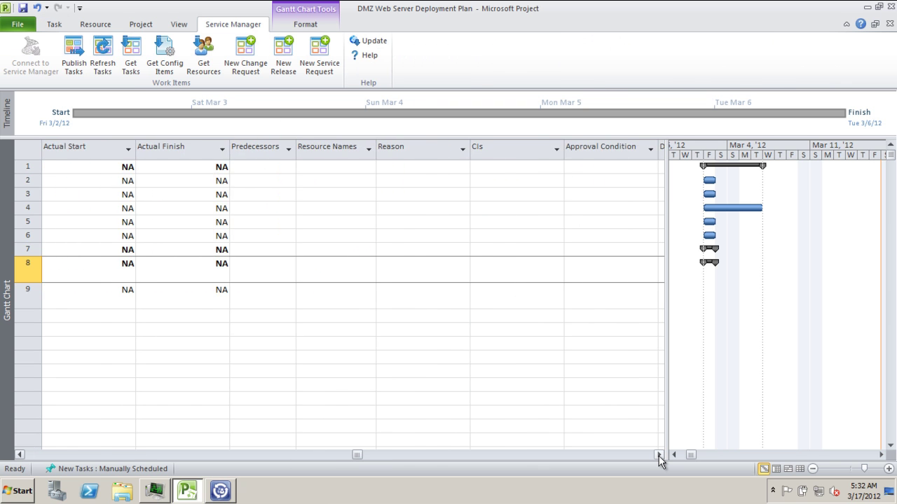
pyautogui.click(652, 456)
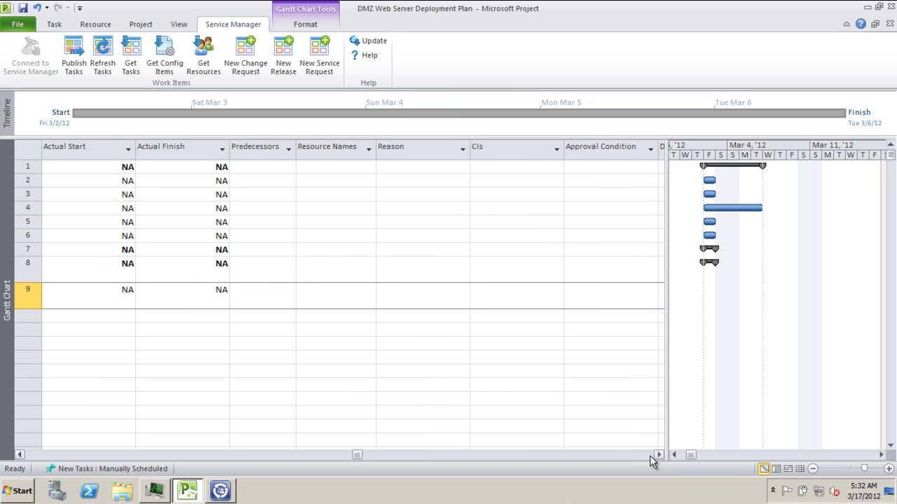
pyautogui.click(366, 299)
pyautogui.click(367, 297)
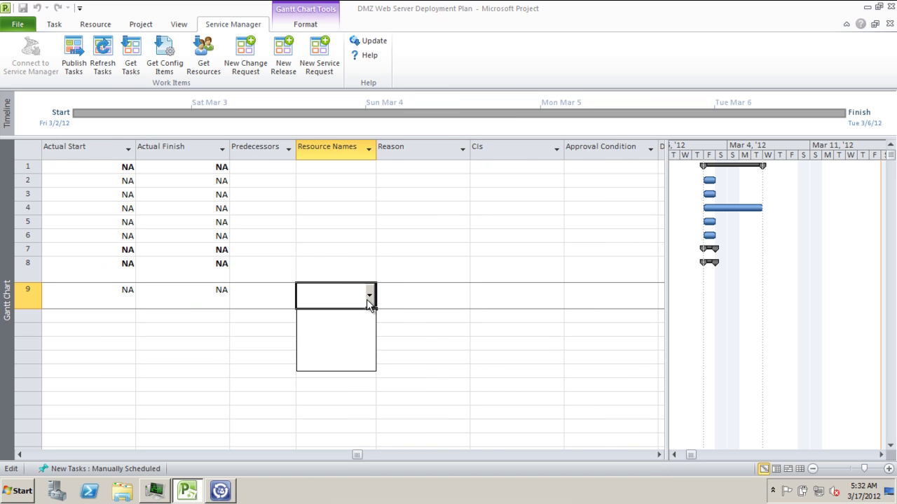
# Step: Import the SYSCENTLAB webadmin and Administrator resources from Service Manager into the project
pyautogui.click(206, 61)
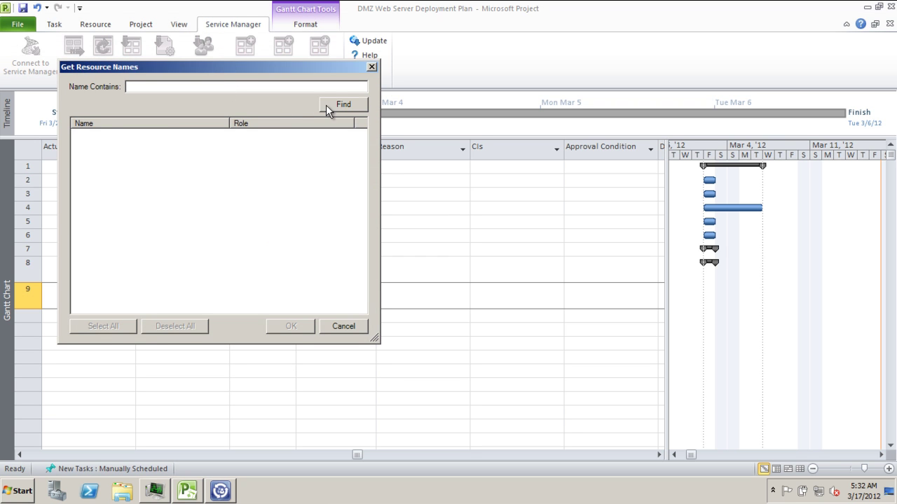
pyautogui.click(326, 104)
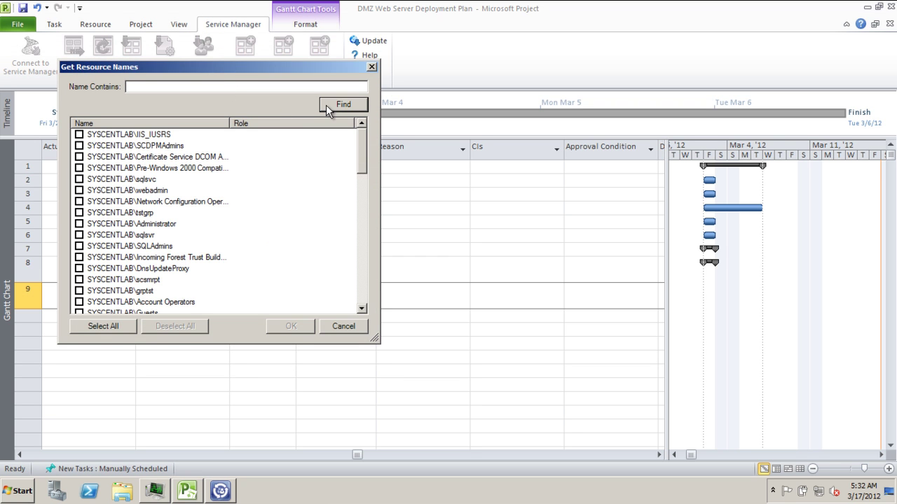
pyautogui.click(79, 190)
pyautogui.click(80, 225)
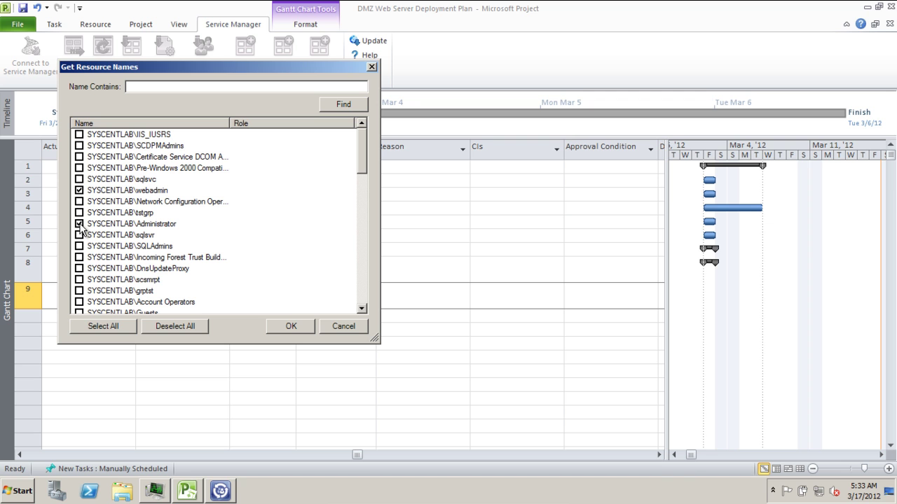
pyautogui.click(289, 327)
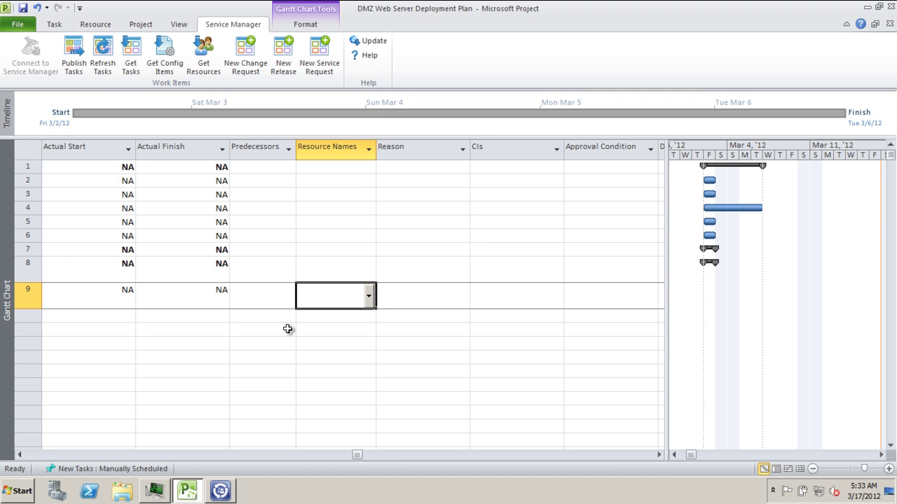
# Step: Assign the SYSCENTLAB\webadmin resource to the Apply Web Server Security Policy task and widen the Resource Names column to fit
pyautogui.click(369, 296)
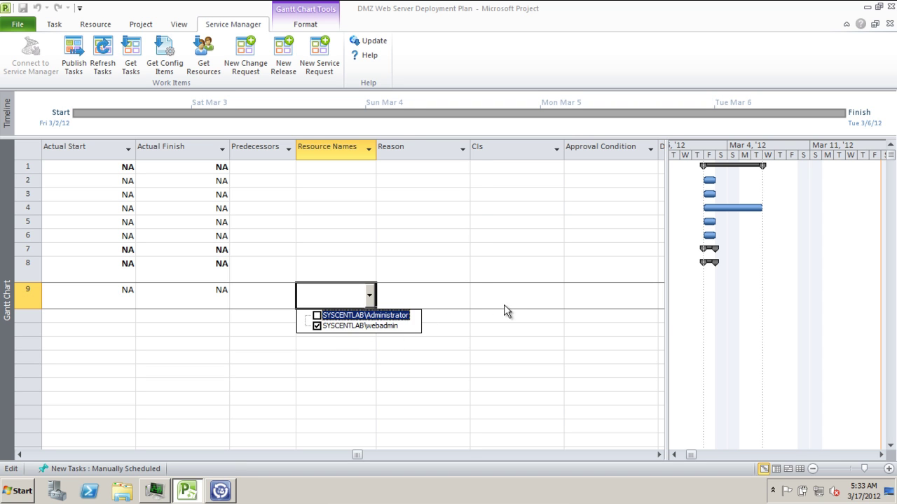
pyautogui.press('Return')
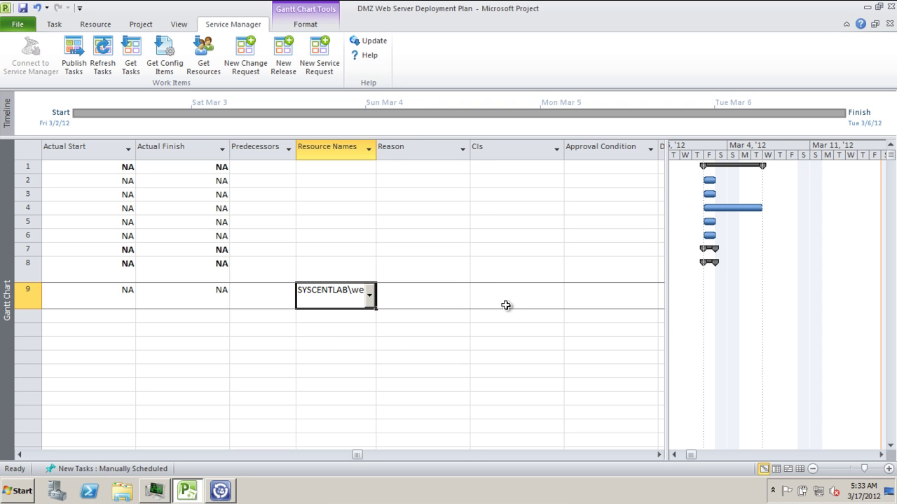
pyautogui.doubleClick(375, 150)
# Step: Find configuration items containing "web" and add Web Portal Server and Web Portal Application to the Apply Web Server Security Policy task's CIs
pyautogui.click(520, 299)
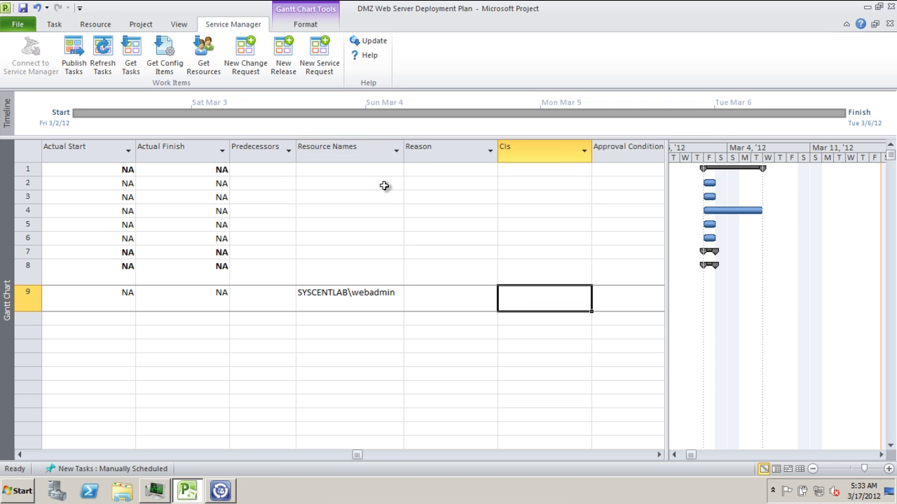
pyautogui.click(164, 63)
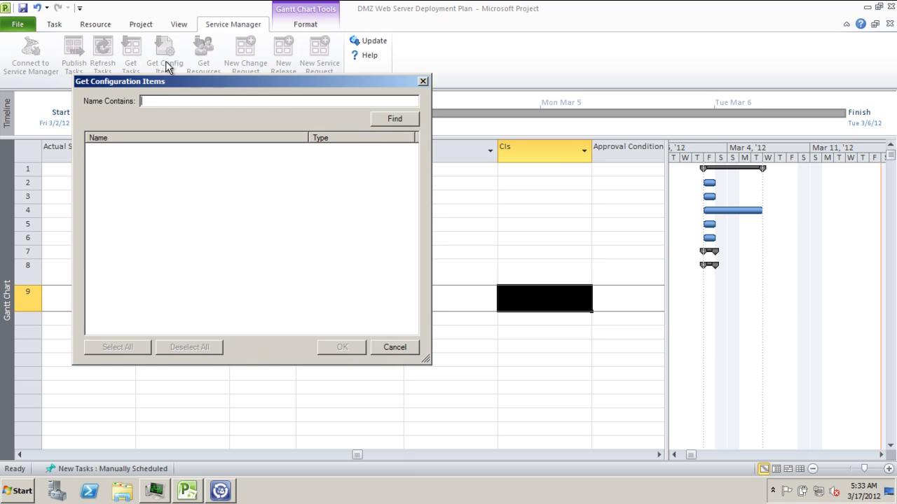
pyautogui.click(395, 120)
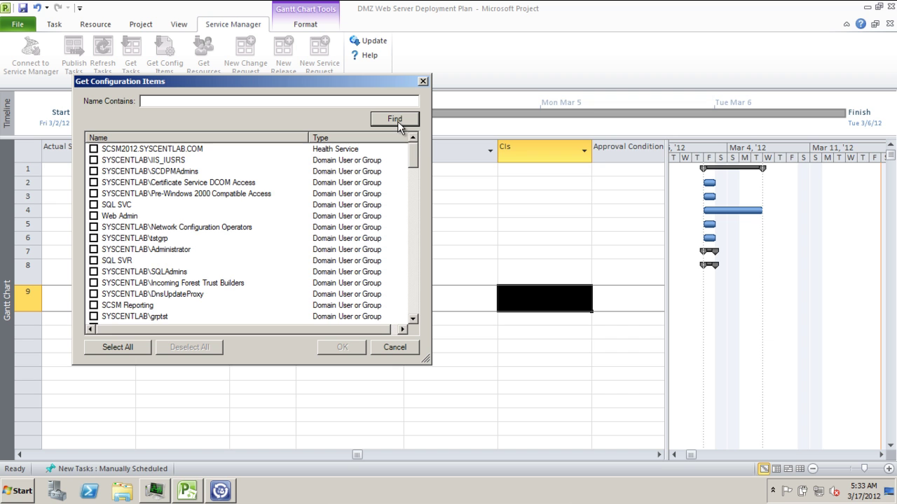
pyautogui.moveTo(413, 152)
pyautogui.mouseDown()
pyautogui.moveTo(421, 297)
pyautogui.moveTo(417, 156)
pyautogui.mouseUp()
pyautogui.click(345, 103)
pyautogui.write('web')
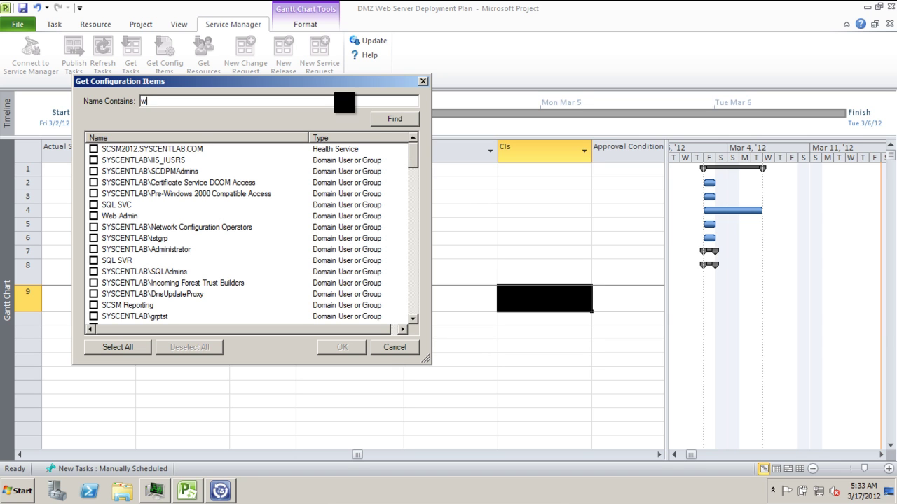
pyautogui.click(379, 122)
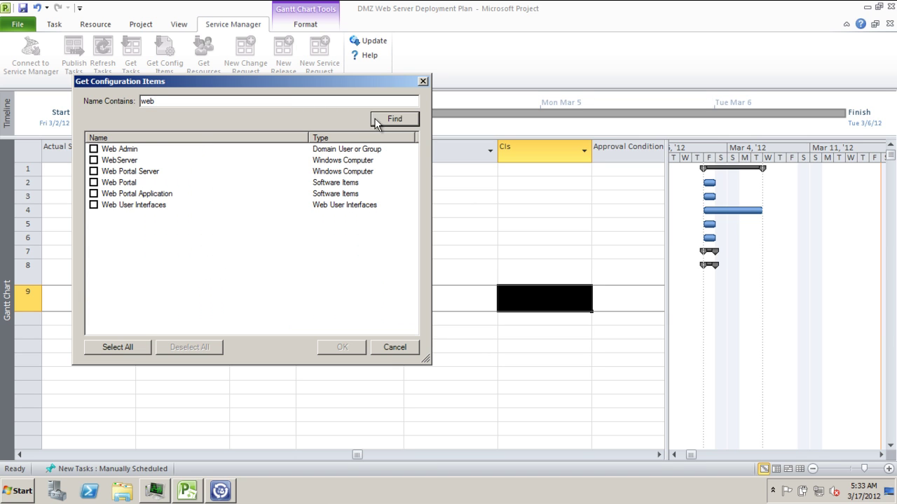
pyautogui.click(94, 172)
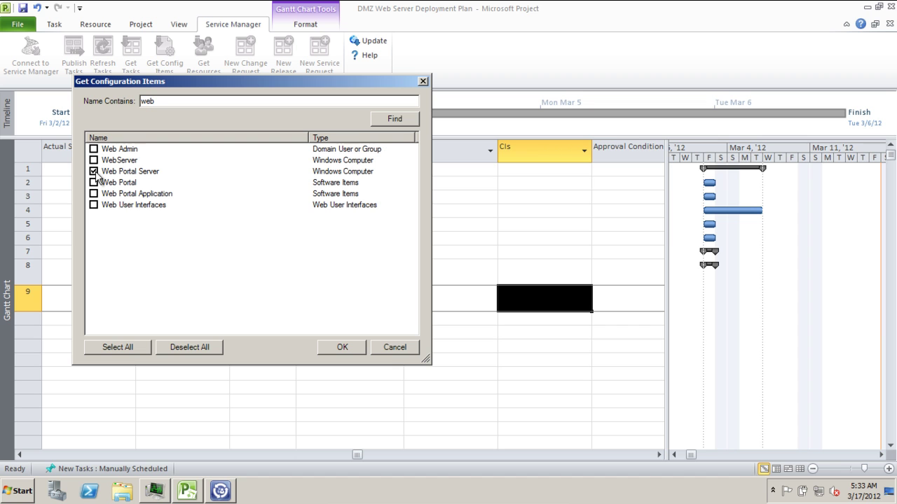
pyautogui.click(94, 194)
pyautogui.click(340, 348)
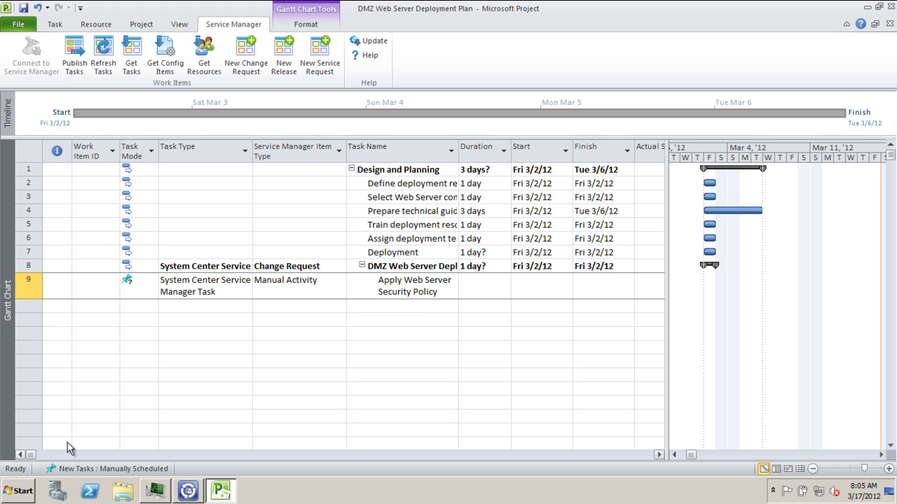
# Step: Add a task named "Release Web Server into Production" below Apply Web Server Security Policy and outdent it to the Design and Planning level
pyautogui.click(418, 306)
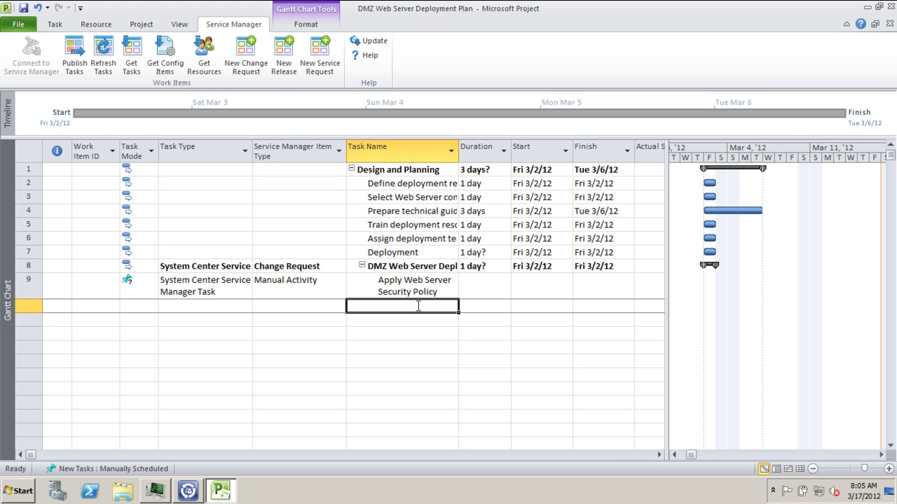
pyautogui.write('Re')
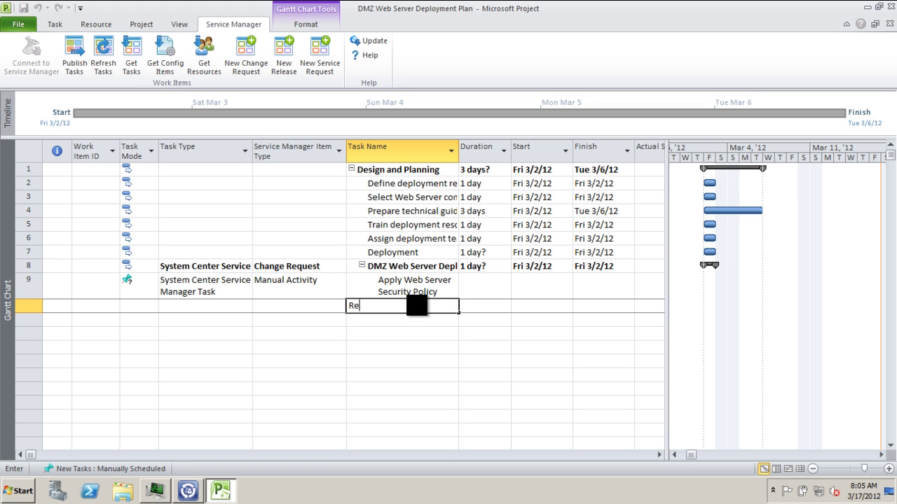
pyautogui.write('lease We')
pyautogui.write('Server into Production')
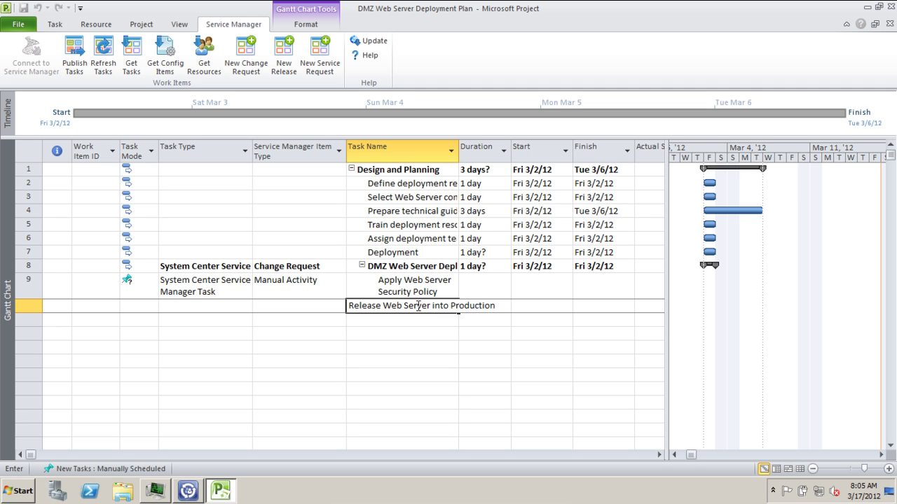
pyautogui.press('Return')
pyautogui.click(408, 311)
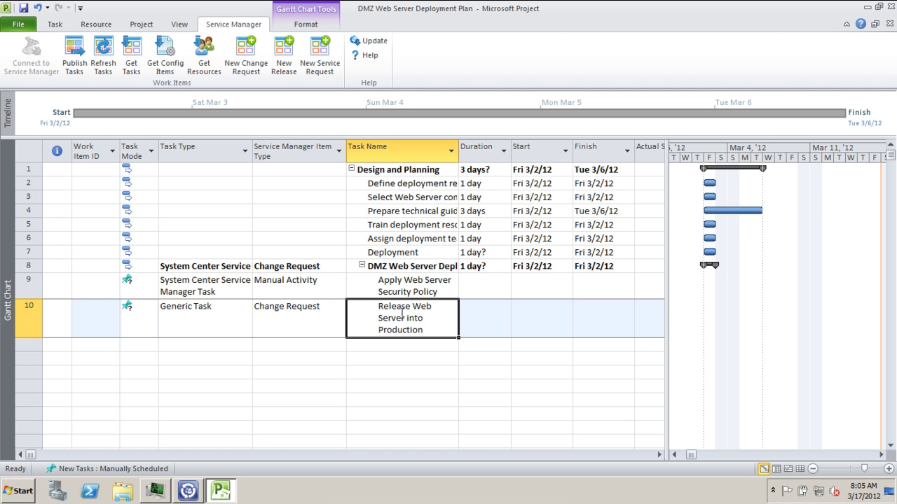
# Step: Set the Release Web Server into Production task's Service Manager item type to Release and its task type to System Center Service Manager Task
pyautogui.click(314, 309)
pyautogui.click(340, 314)
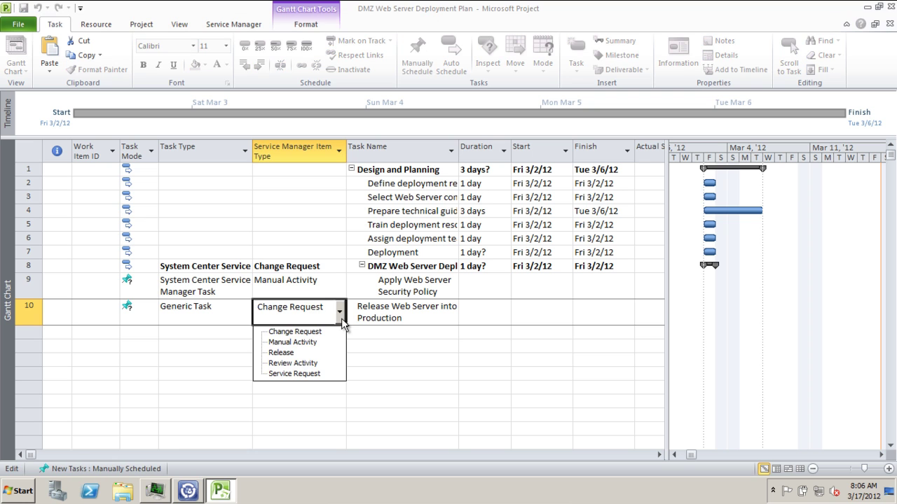
pyautogui.click(281, 352)
pyautogui.click(236, 315)
pyautogui.click(245, 313)
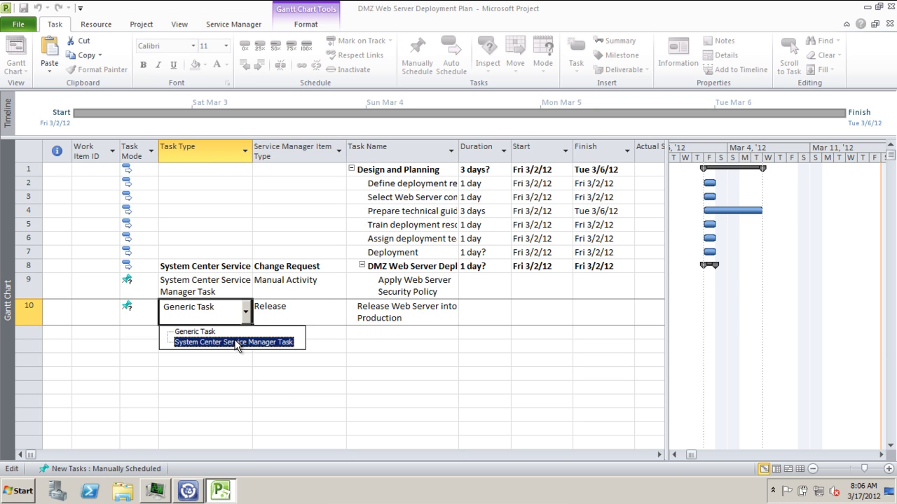
pyautogui.click(235, 342)
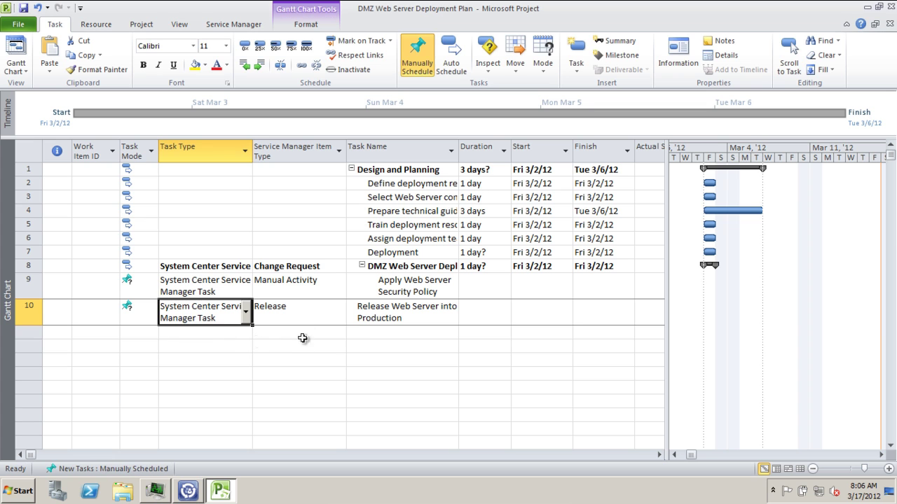
# Step: Add a task named "Release Web Server into DMZ as per Security Guide Lines" and indent it under Release Web Server into Production
pyautogui.click(366, 335)
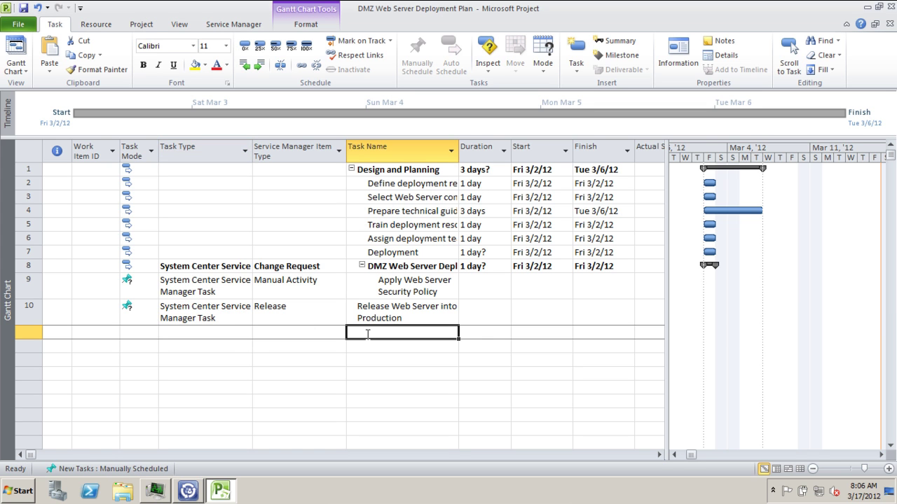
pyautogui.write('Re')
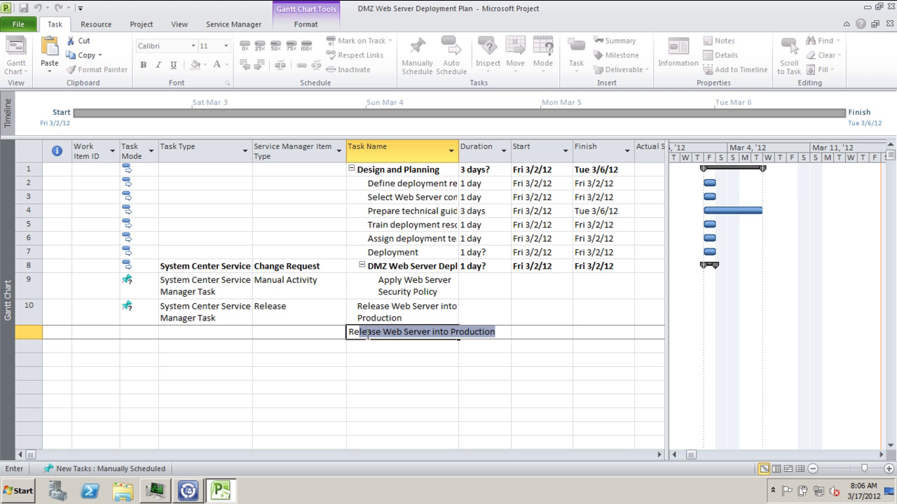
pyautogui.write('lease Web Serv')
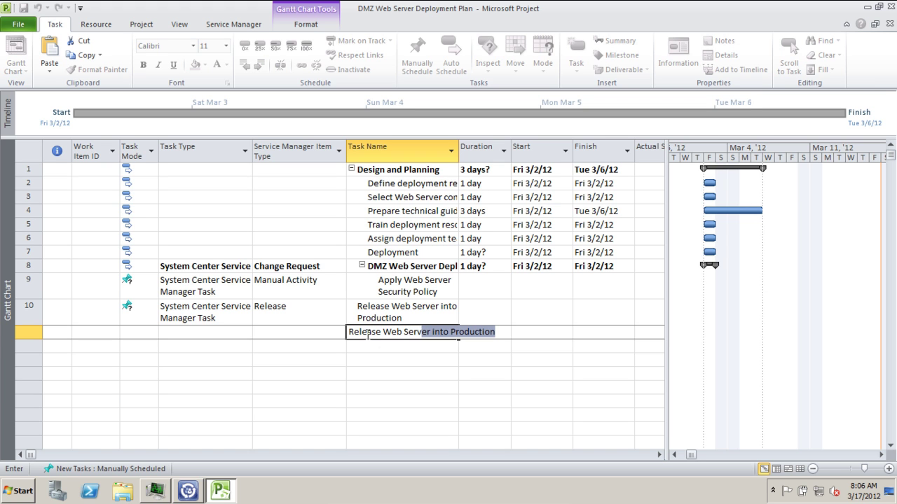
pyautogui.write('er into ')
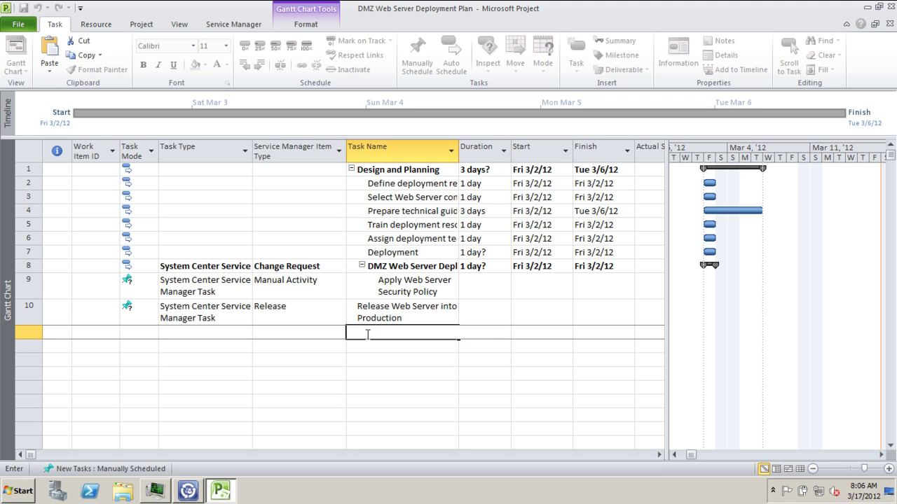
pyautogui.write('DM')
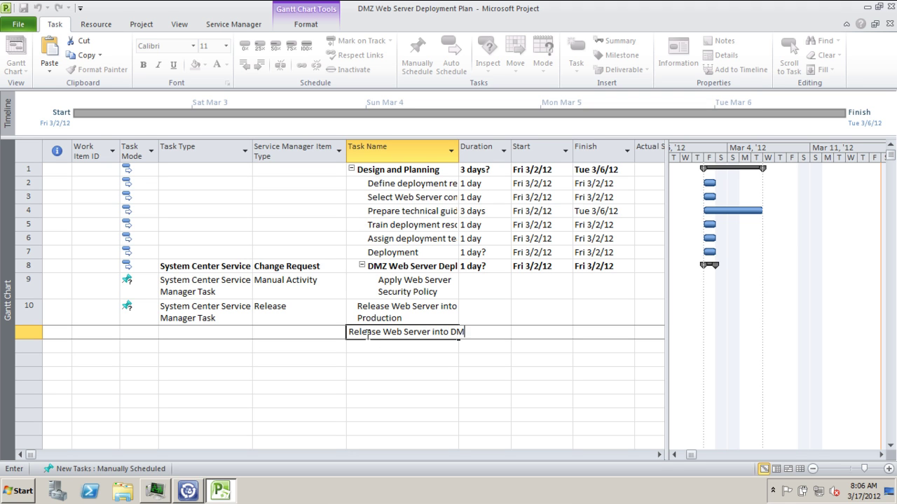
pyautogui.write('Z as per Security Guide Lines')
pyautogui.press('Return')
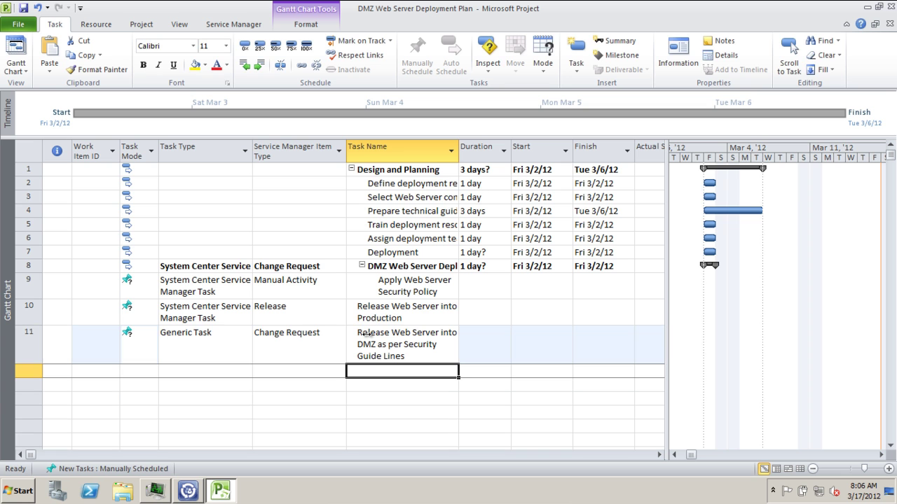
pyautogui.click(367, 334)
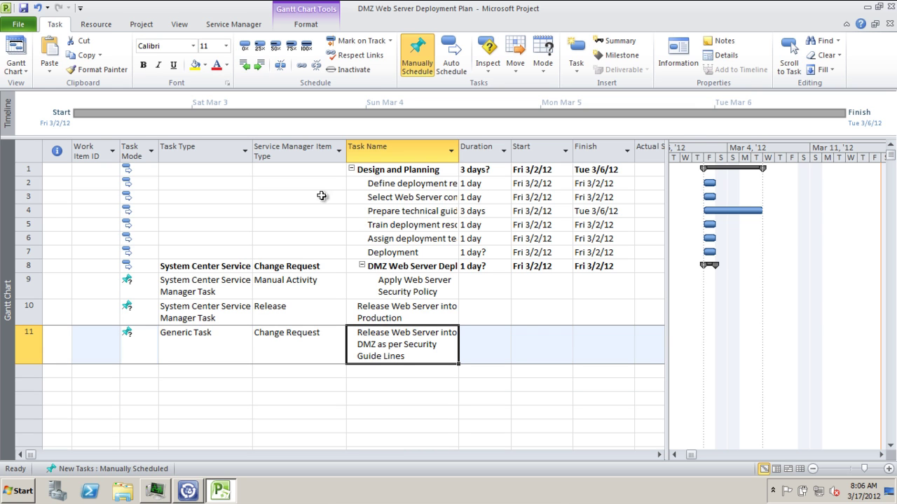
pyautogui.click(245, 66)
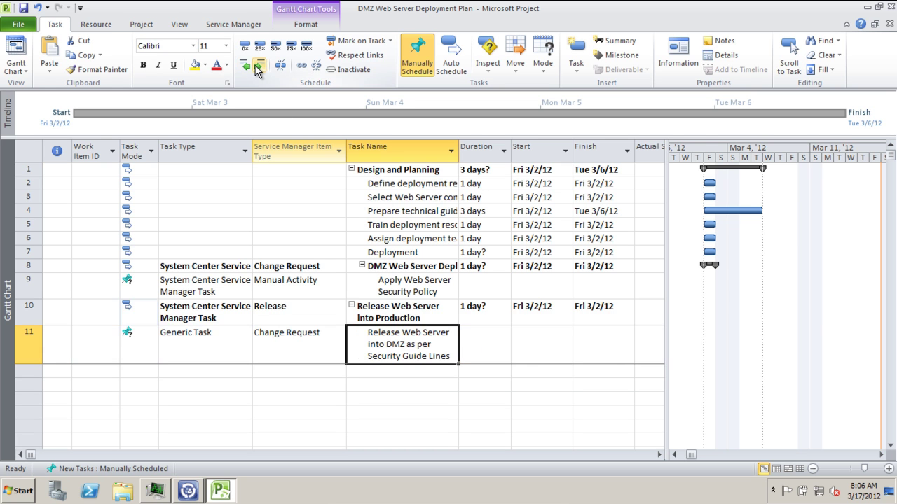
# Step: Set the DMZ release subtask's Service Manager item type to Manual Activity and its task type to System Center Service Manager Task
pyautogui.click(306, 355)
pyautogui.click(339, 345)
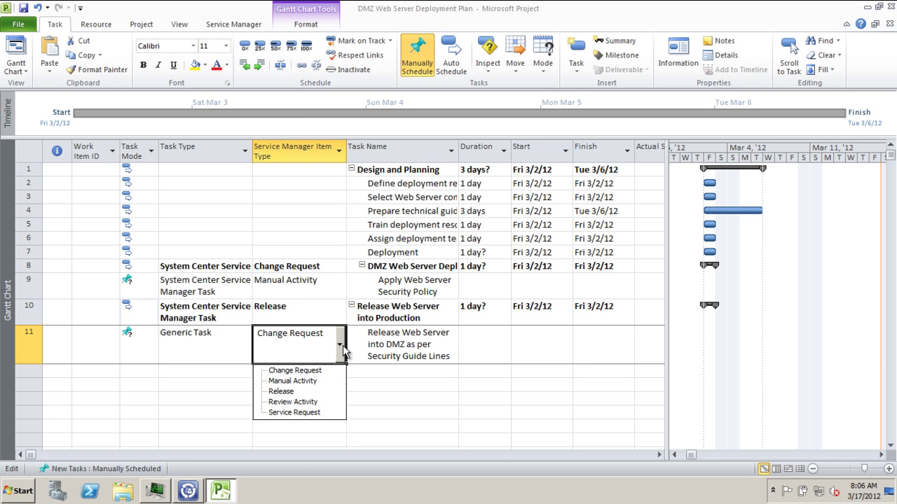
pyautogui.click(292, 381)
pyautogui.click(232, 344)
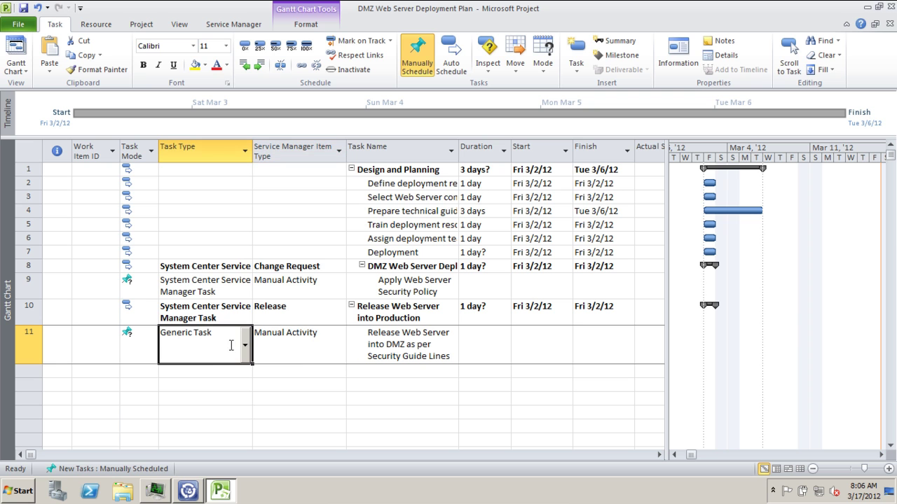
pyautogui.click(245, 345)
pyautogui.click(238, 380)
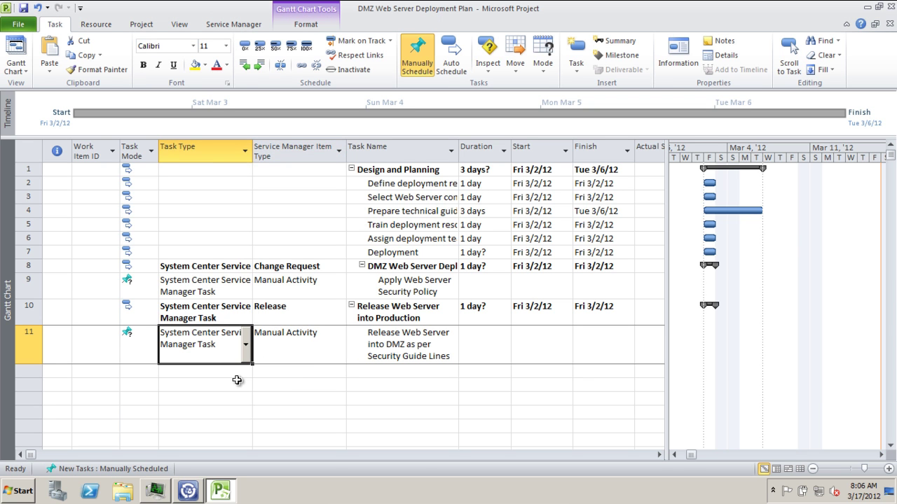
# Step: Retrieve the SYSCENTLAB\securityadmin resource from Service Manager and add it to the project's available resources
pyautogui.click(645, 456)
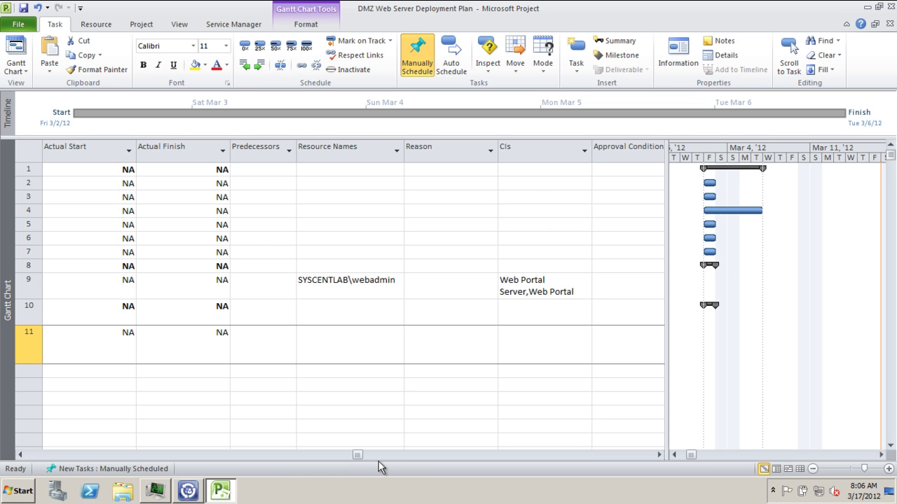
pyautogui.click(364, 348)
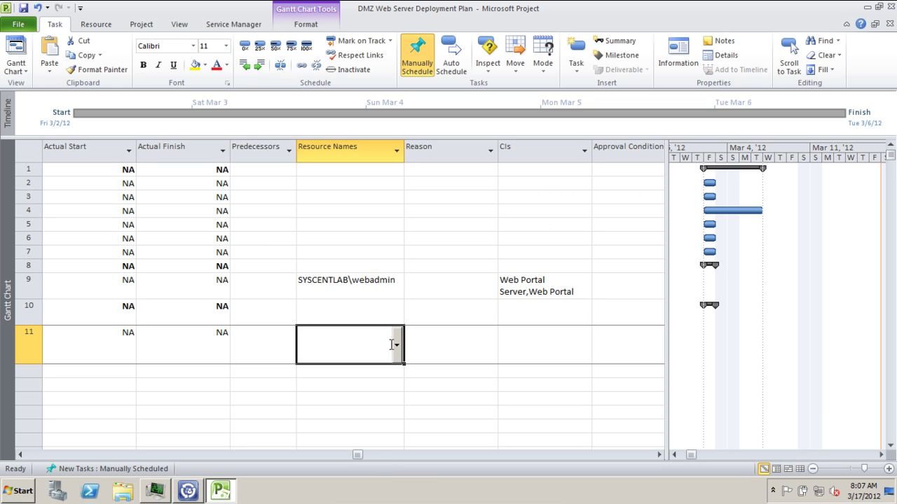
pyautogui.click(398, 347)
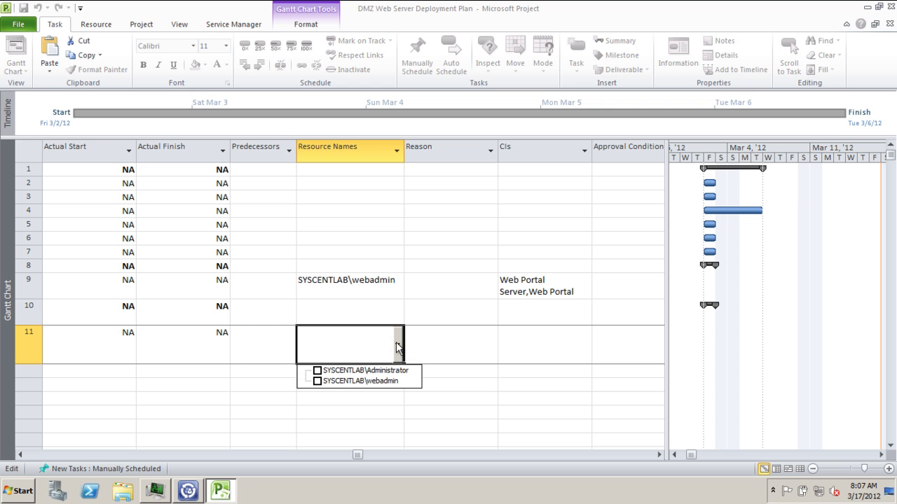
pyautogui.click(398, 346)
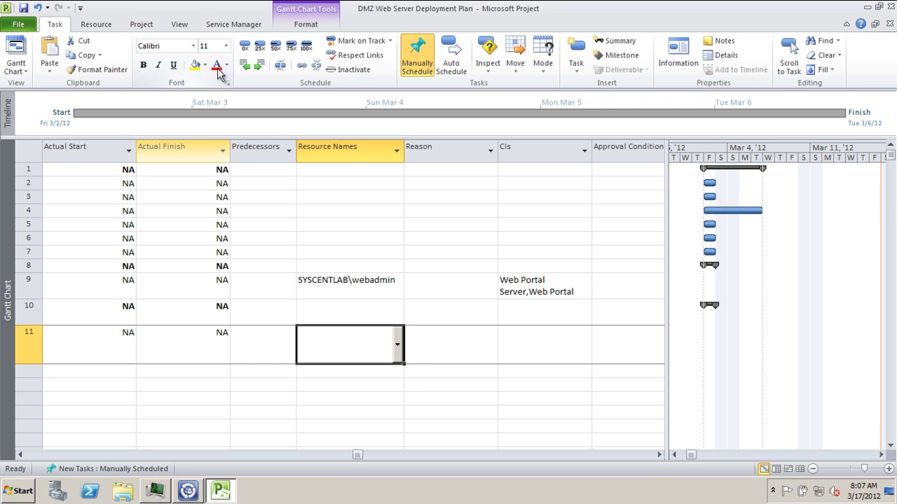
pyautogui.click(231, 24)
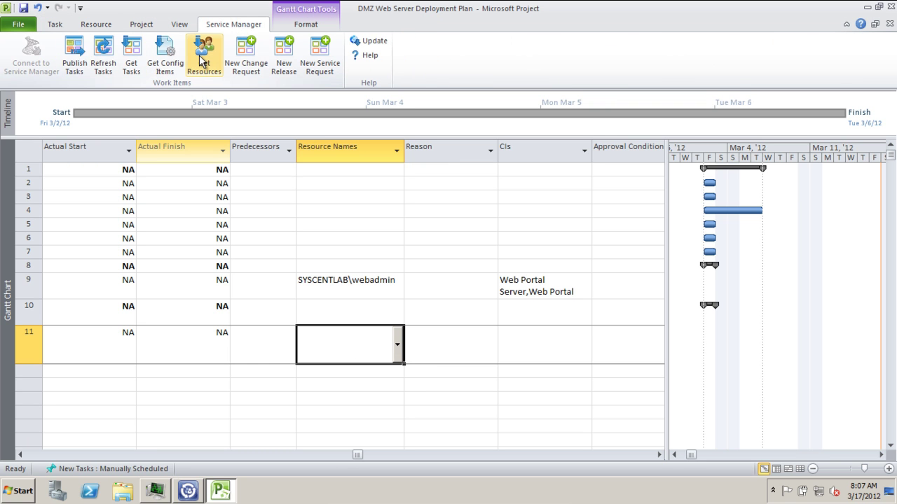
pyautogui.click(201, 62)
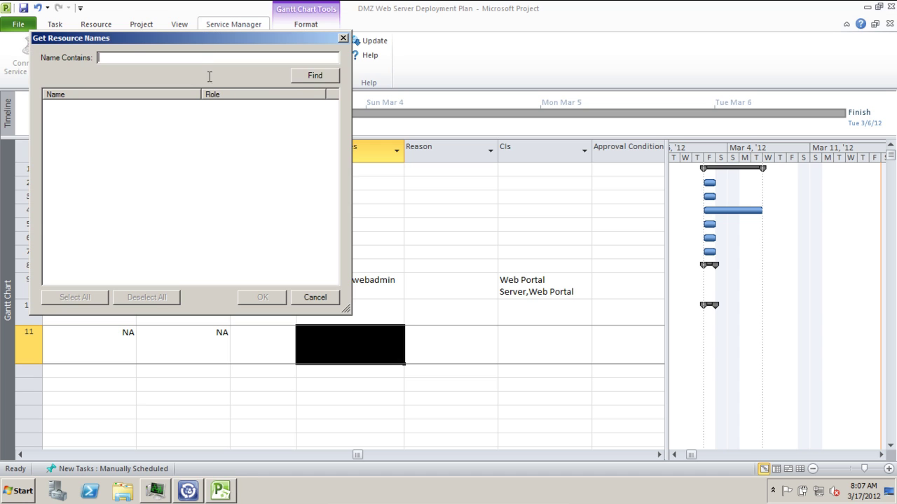
pyautogui.click(300, 74)
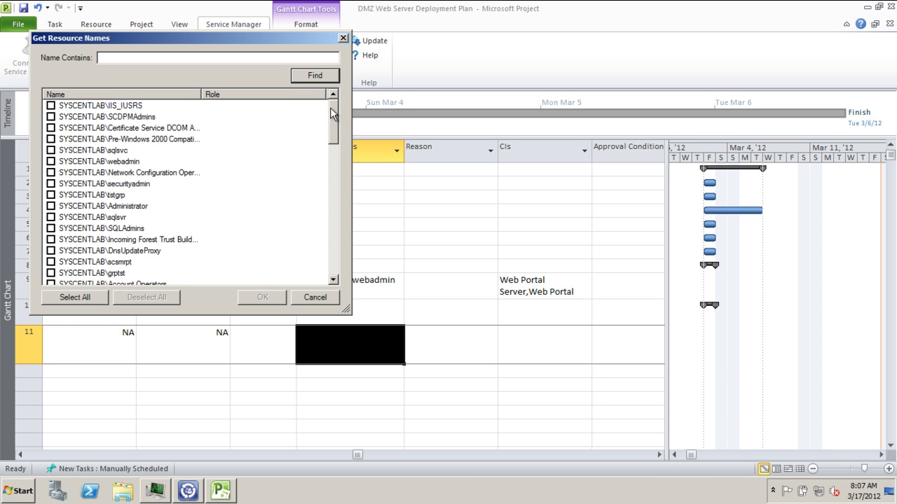
pyautogui.click(51, 184)
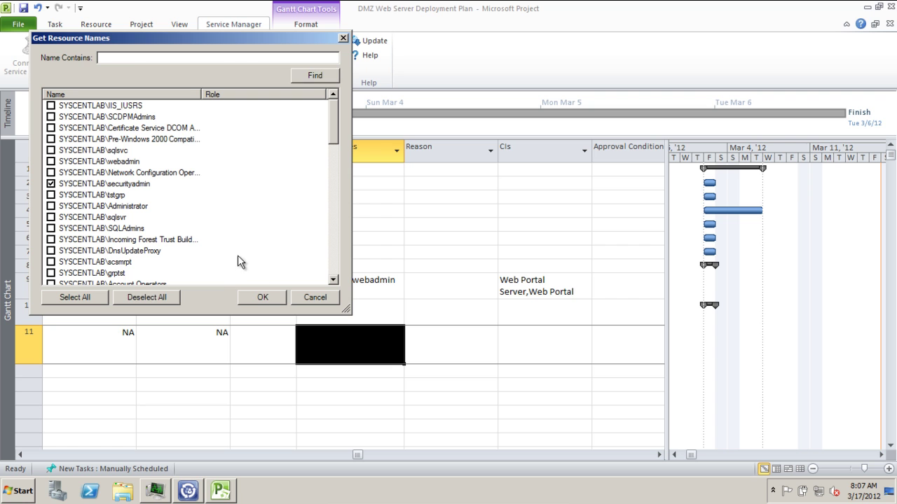
pyautogui.click(251, 299)
# Step: Assign SYSCENTLAB\securityadmin as the resource of the Release Web Server into DMZ subtask
pyautogui.click(397, 344)
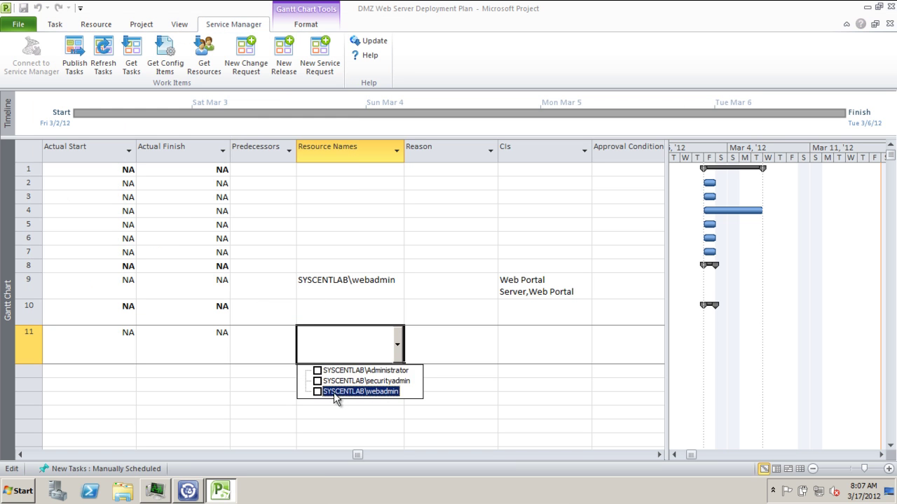
pyautogui.click(317, 381)
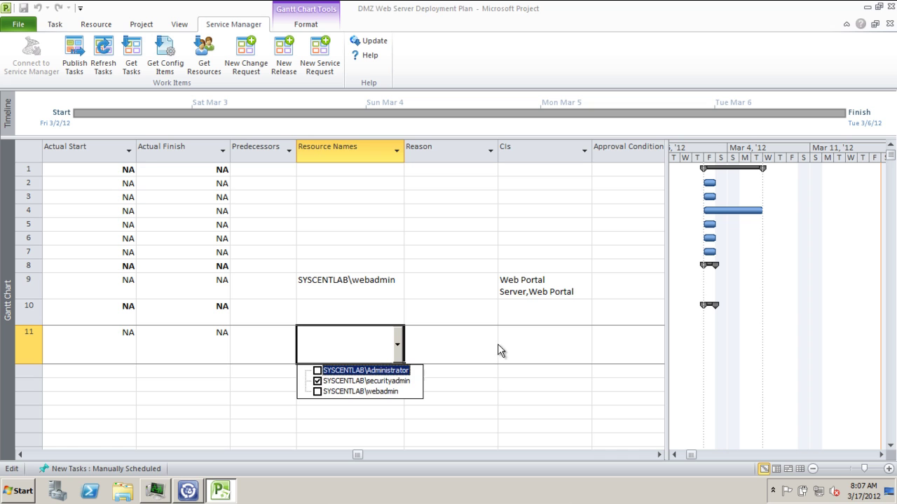
pyautogui.click(548, 344)
# Step: Find configuration items containing "web" and attach Web Portal Server and Web Portal Application to the DMZ release subtask
pyautogui.click(582, 344)
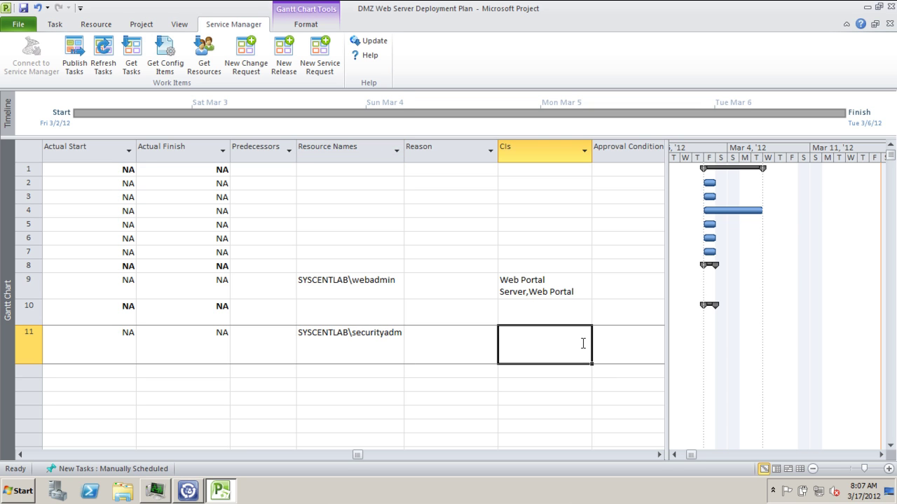
pyautogui.click(163, 61)
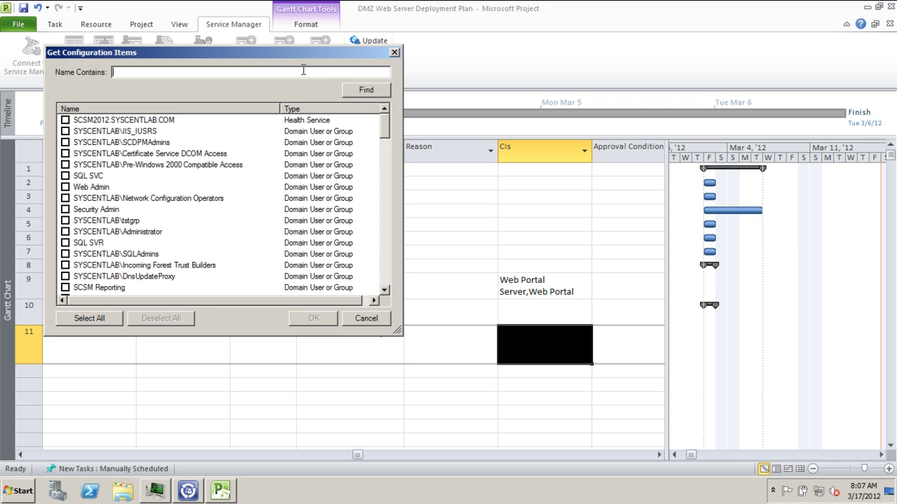
pyautogui.write('web')
pyautogui.press('Return')
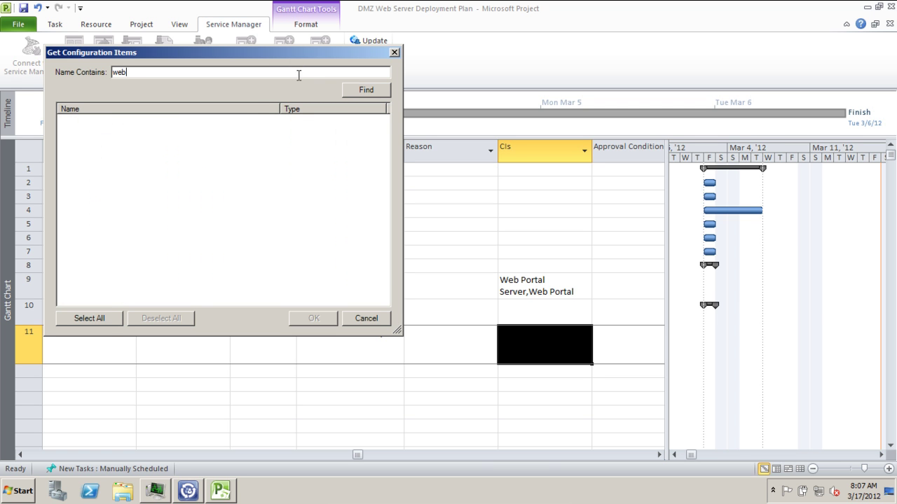
pyautogui.click(65, 142)
pyautogui.click(65, 176)
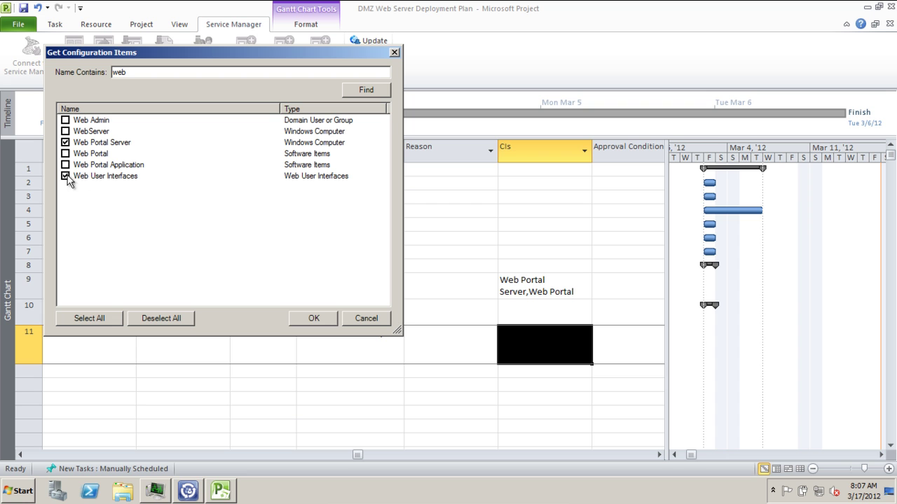
pyautogui.click(65, 176)
pyautogui.click(65, 165)
pyautogui.click(306, 318)
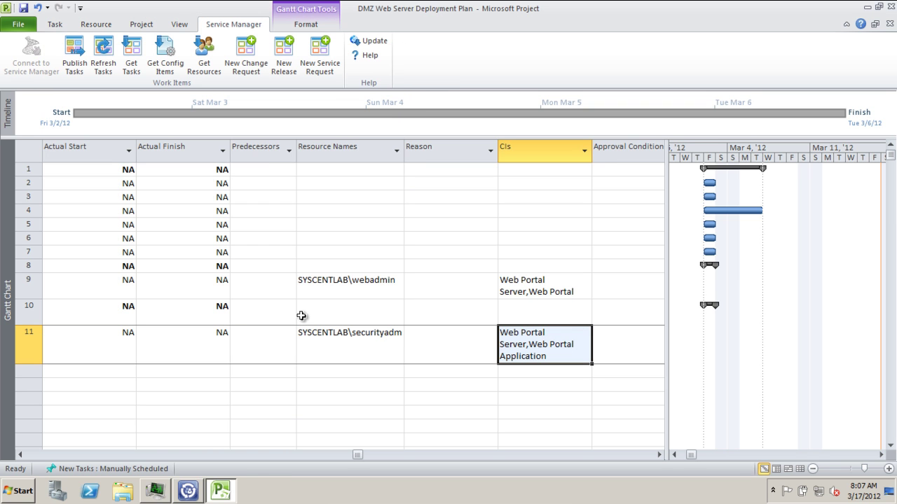
# Step: Publish the plan's System Center Service Manager tasks to Service Manager
pyautogui.click(31, 455)
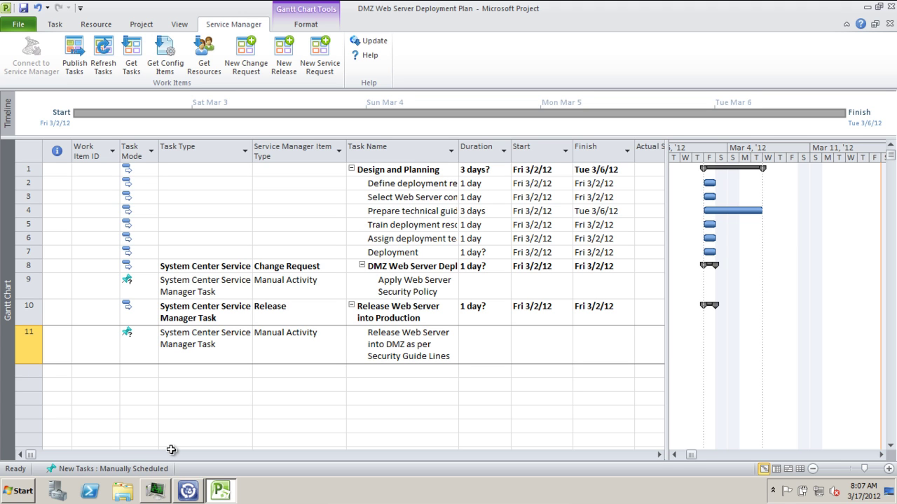
pyautogui.click(73, 56)
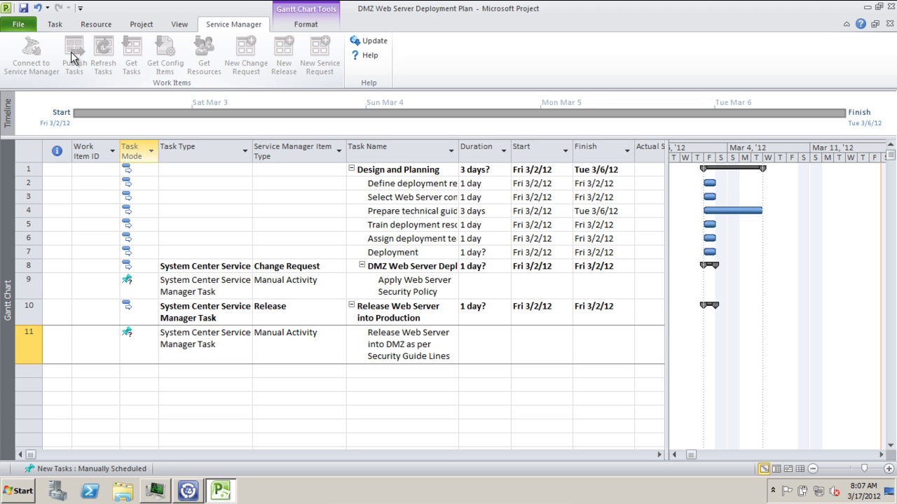
# Step: Check the published change request and release record in the Service Manager Console, then the work item IDs back in Microsoft Project
pyautogui.click(188, 489)
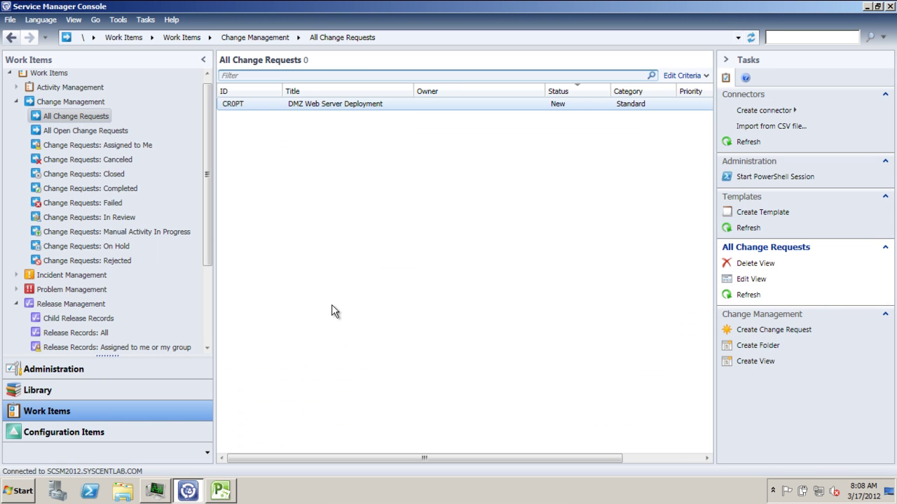
pyautogui.click(234, 107)
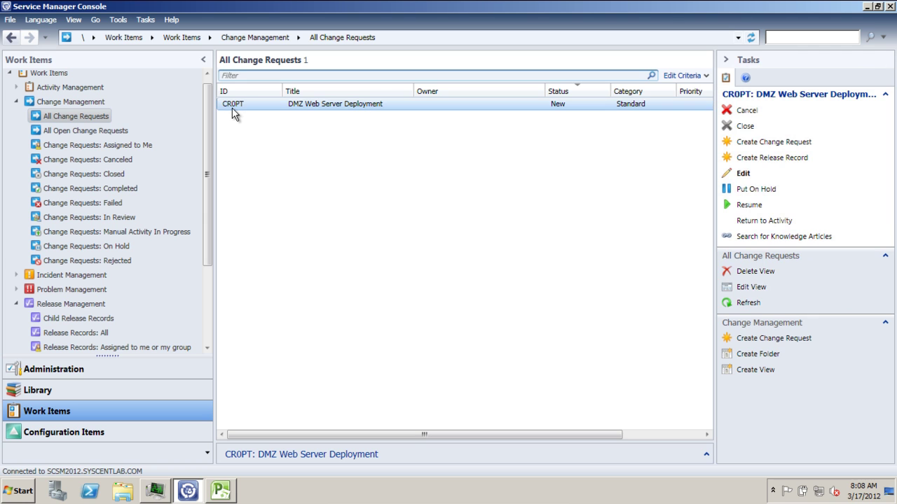
pyautogui.click(90, 332)
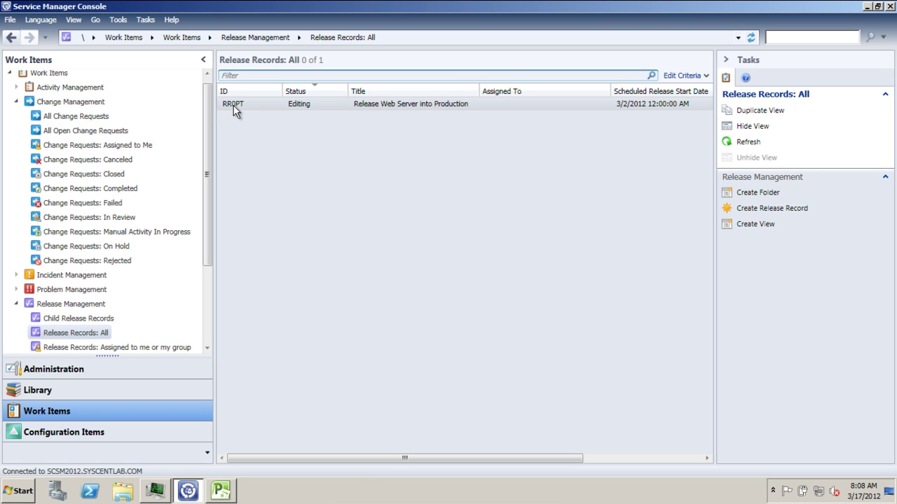
pyautogui.click(223, 492)
pyautogui.click(93, 267)
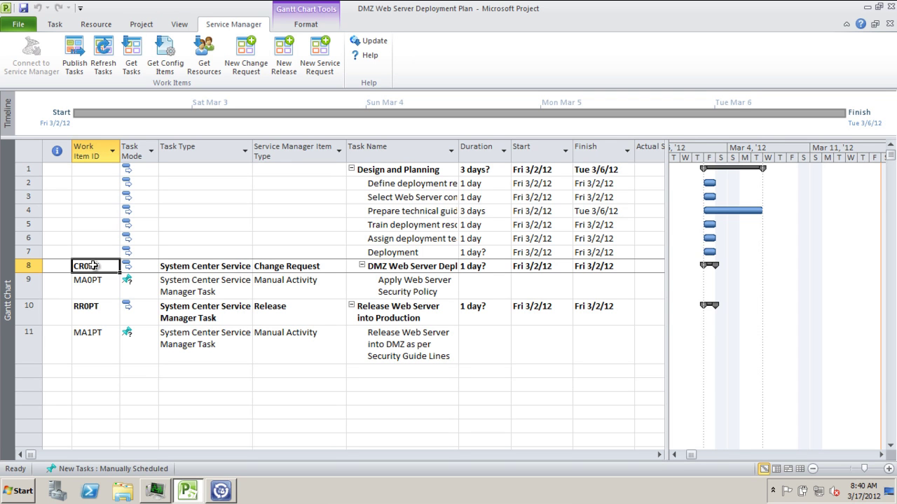
# Step: In the Service Manager Console, open the DMZ Web Server Deployment change request and its Apply Web Server Security Policy activity using the activities list view
pyautogui.click(221, 491)
pyautogui.click(364, 105)
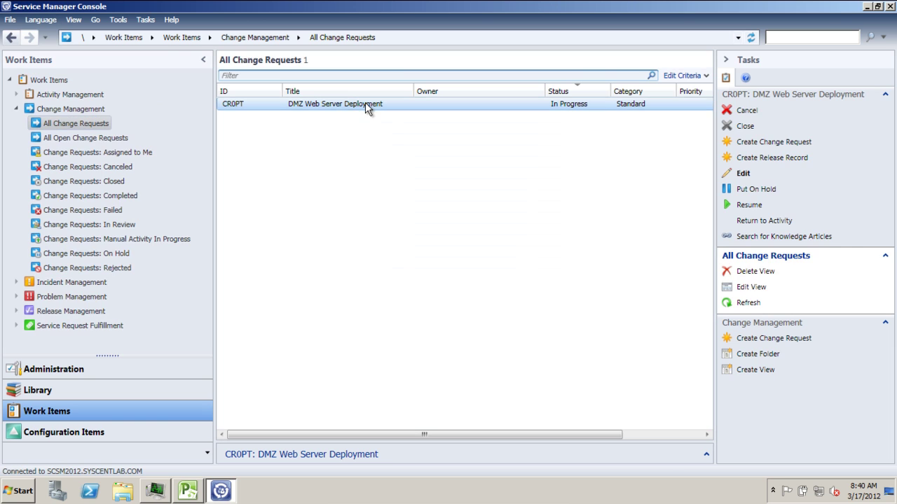
pyautogui.doubleClick(365, 104)
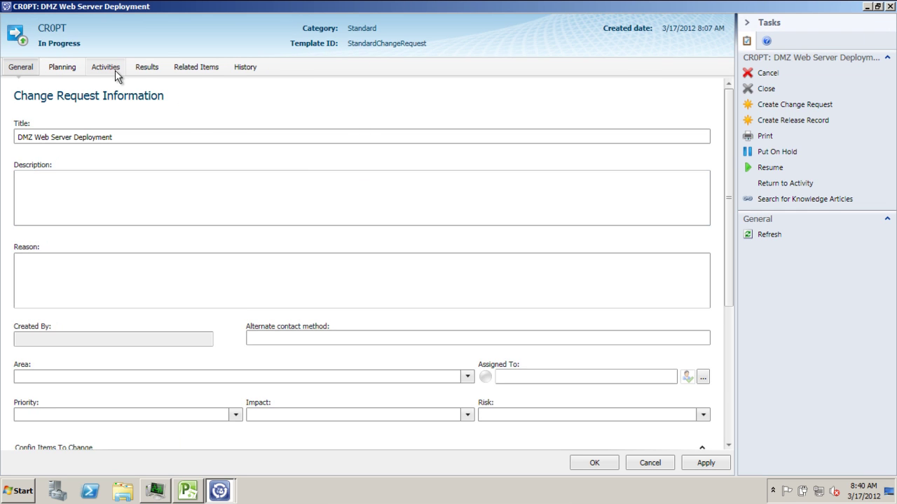
pyautogui.click(106, 67)
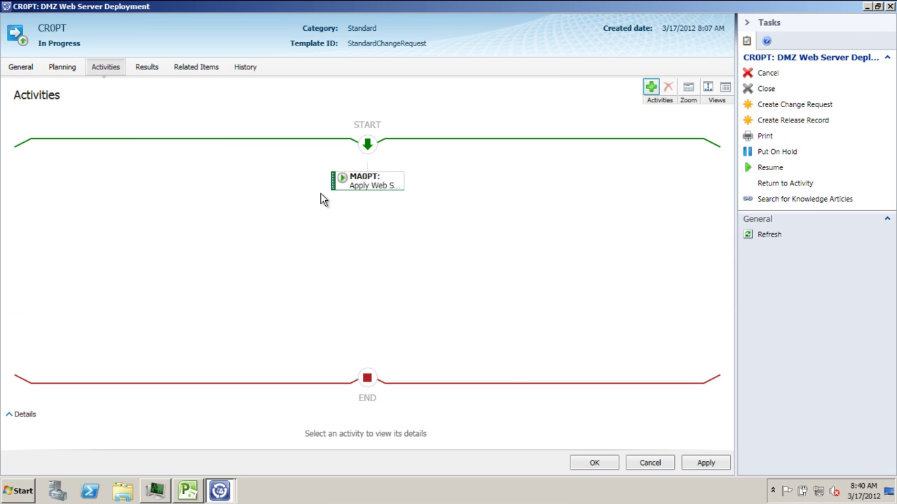
pyautogui.click(725, 87)
pyautogui.click(177, 171)
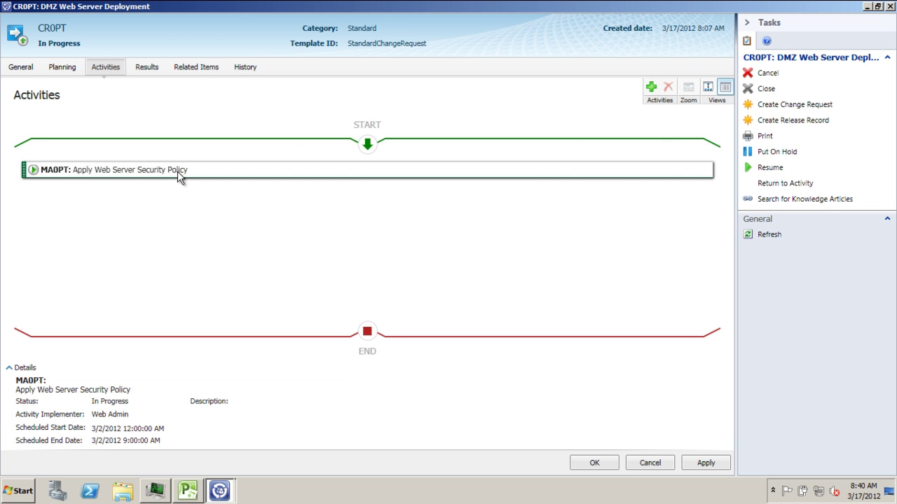
pyautogui.doubleClick(177, 170)
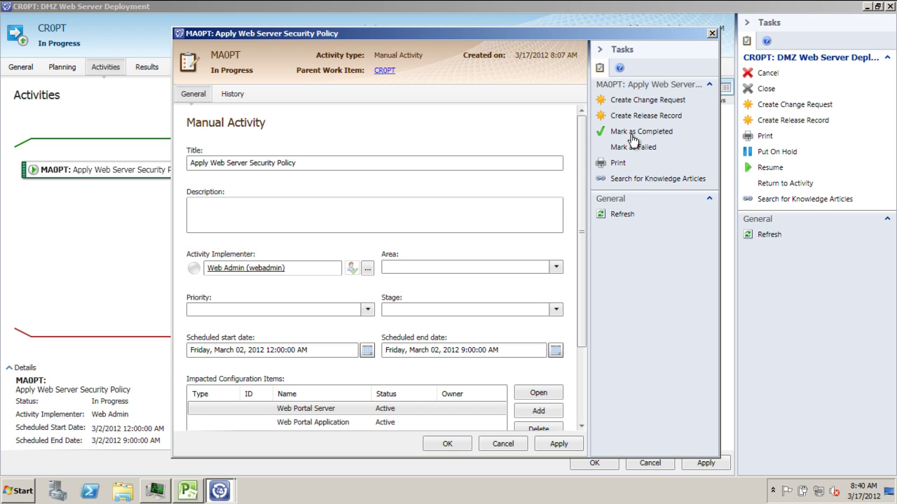
# Step: Mark the Apply Web Server Security Policy activity as completed with the comment "Completed", and save the activity and its change request
pyautogui.click(633, 135)
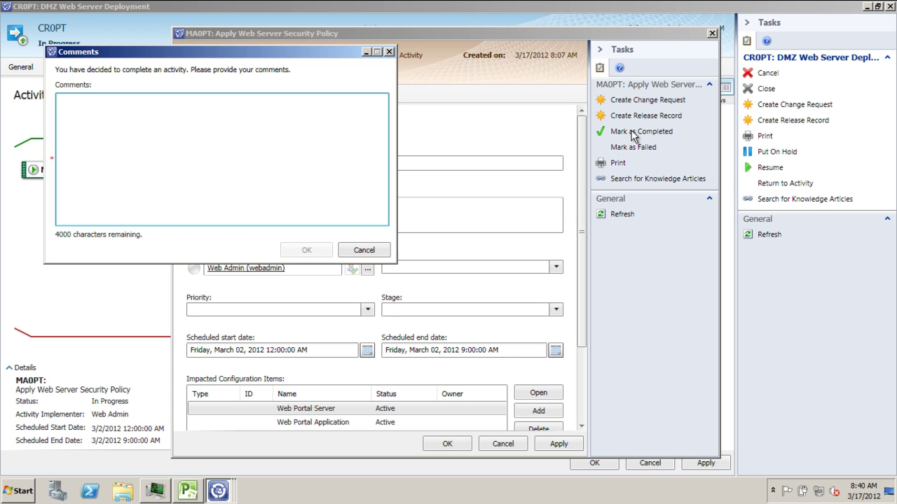
pyautogui.write('Completed')
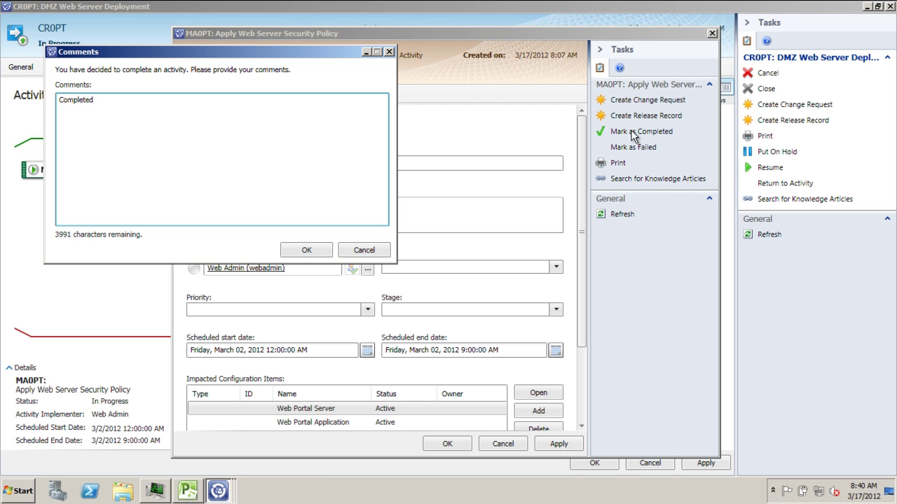
pyautogui.click(324, 249)
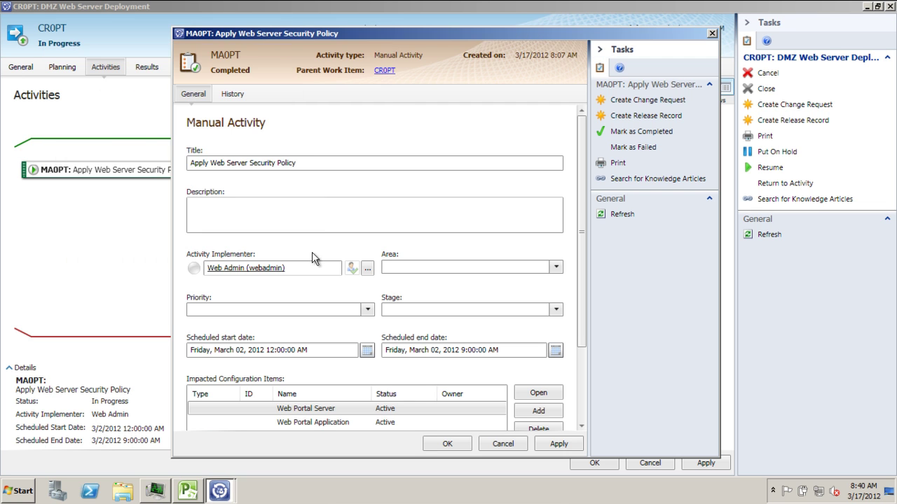
pyautogui.click(442, 445)
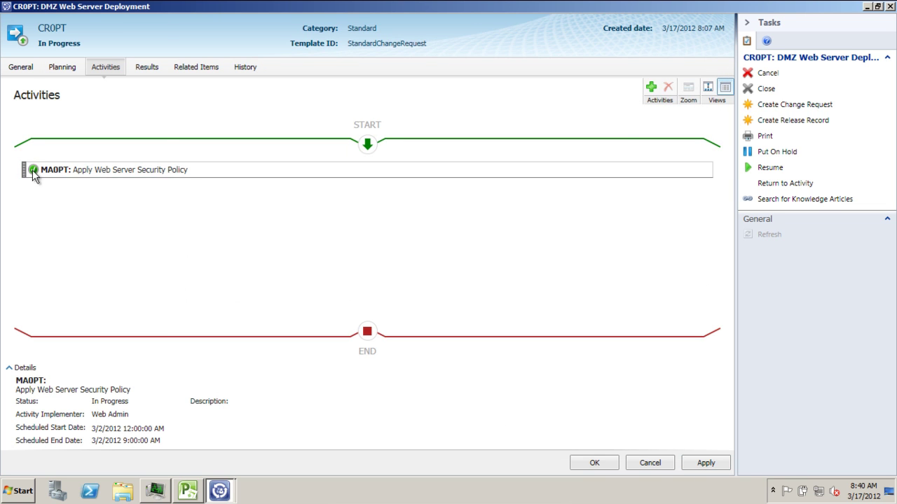
pyautogui.moveTo(32, 175)
pyautogui.click(701, 463)
pyautogui.click(596, 463)
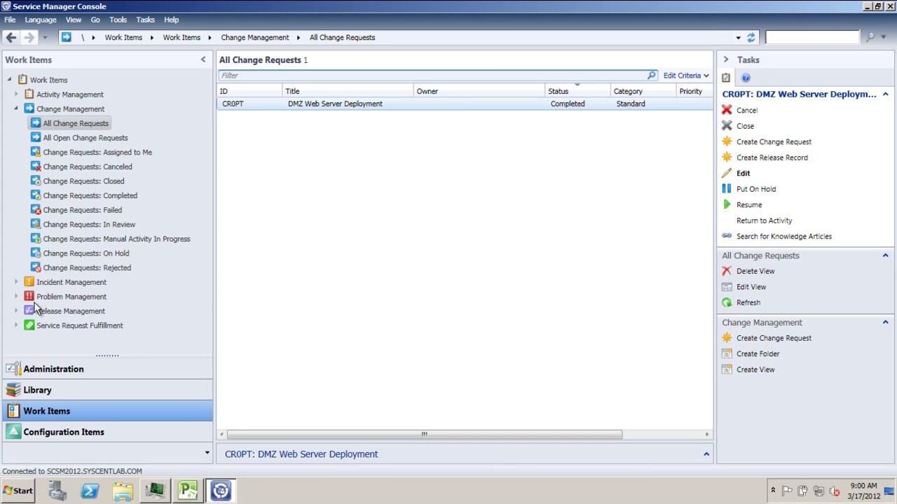
# Step: Open the Release Web Server into Production record from all release records and show its activities in list view
pyautogui.click(15, 311)
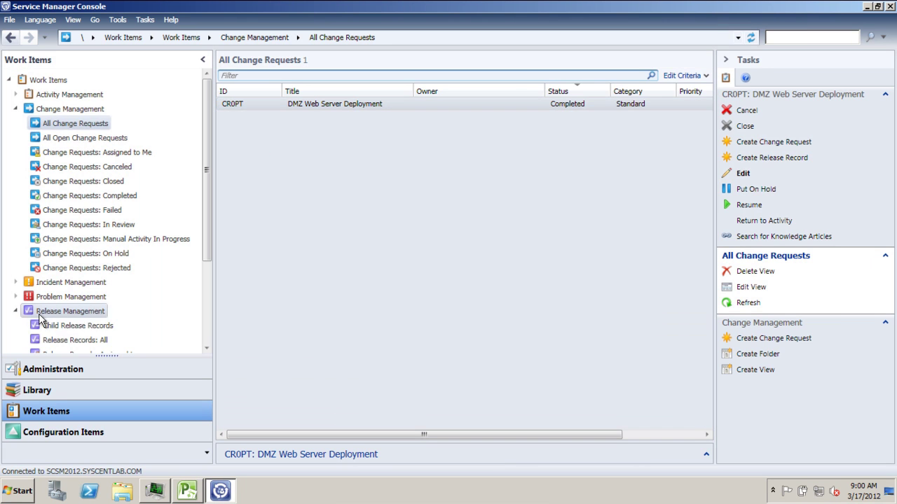
pyautogui.click(74, 340)
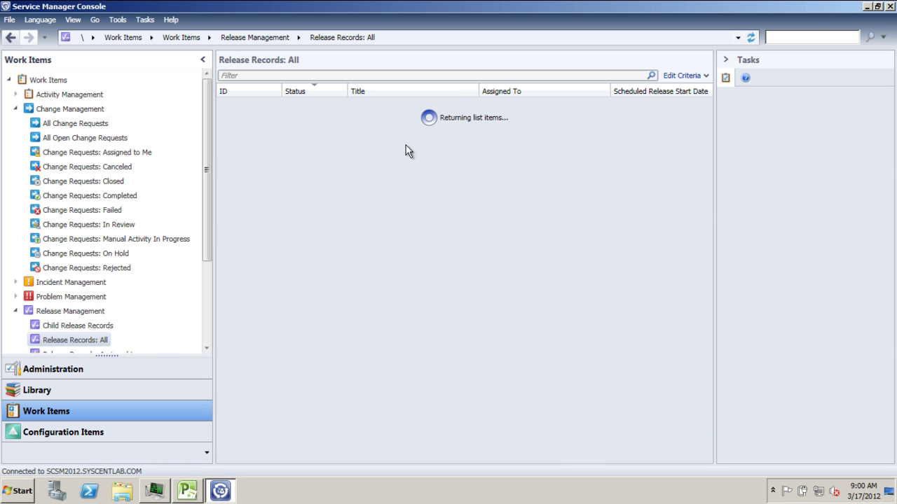
pyautogui.doubleClick(393, 103)
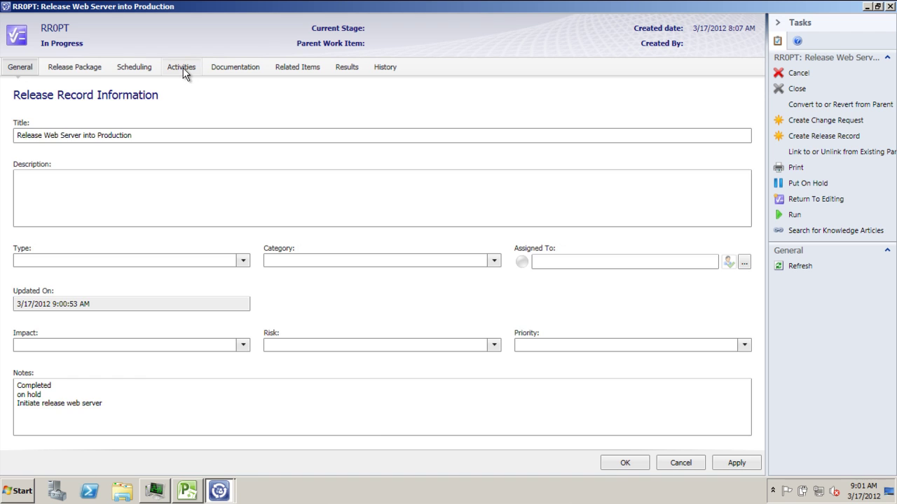
pyautogui.click(184, 71)
pyautogui.click(755, 87)
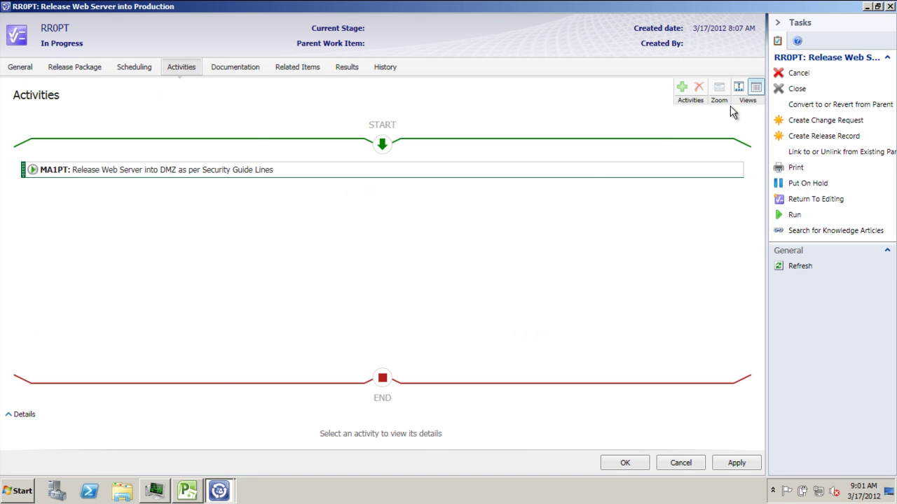
# Step: Mark the release record's manual activity, Release Web Server into DMZ as per Security Guide Lines, as completed with the comment "Completed"
pyautogui.click(63, 169)
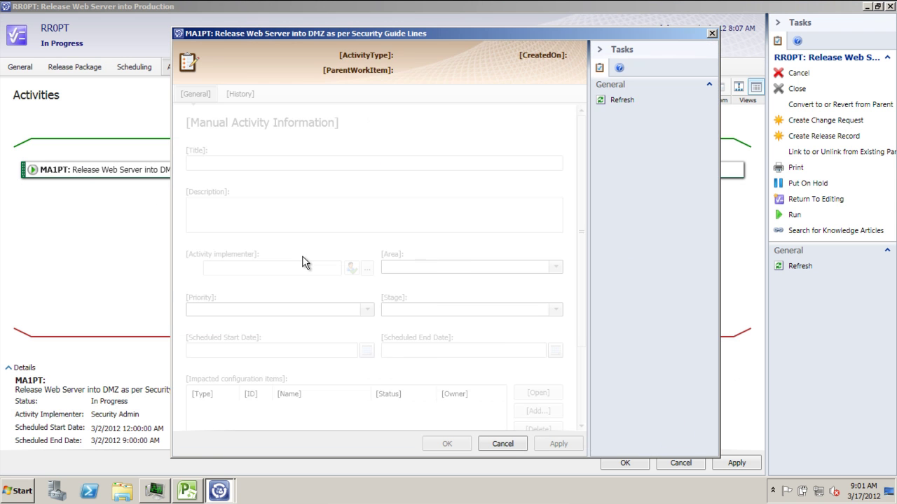
pyautogui.click(637, 133)
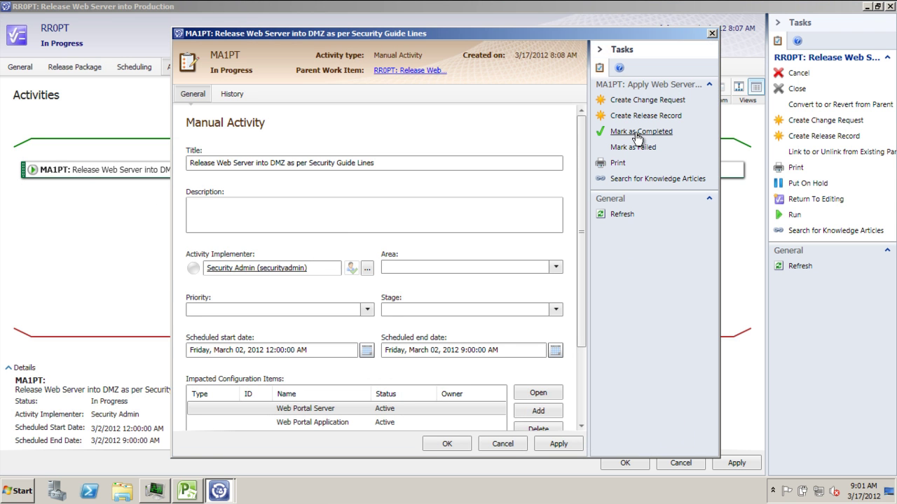
pyautogui.write('C')
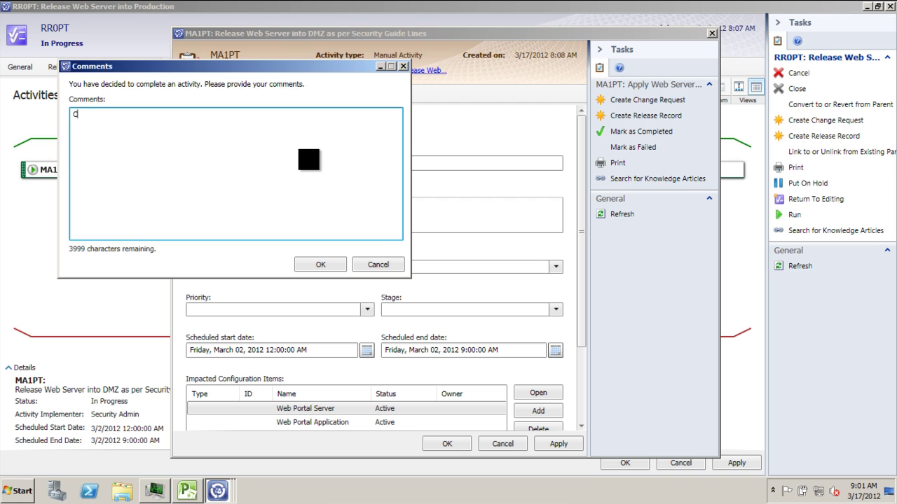
pyautogui.write('omplte')
pyautogui.press('BackSpace')
pyautogui.press('BackSpace')
pyautogui.write('eted')
pyautogui.click(322, 264)
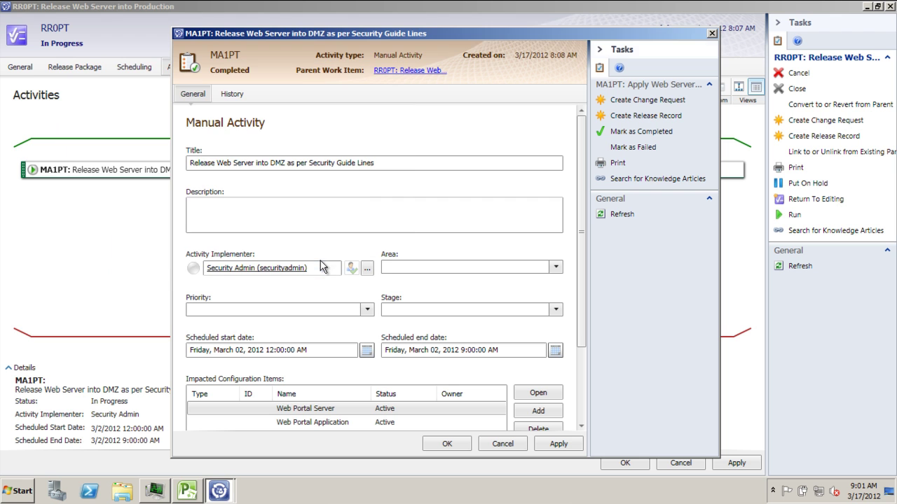
pyautogui.click(449, 444)
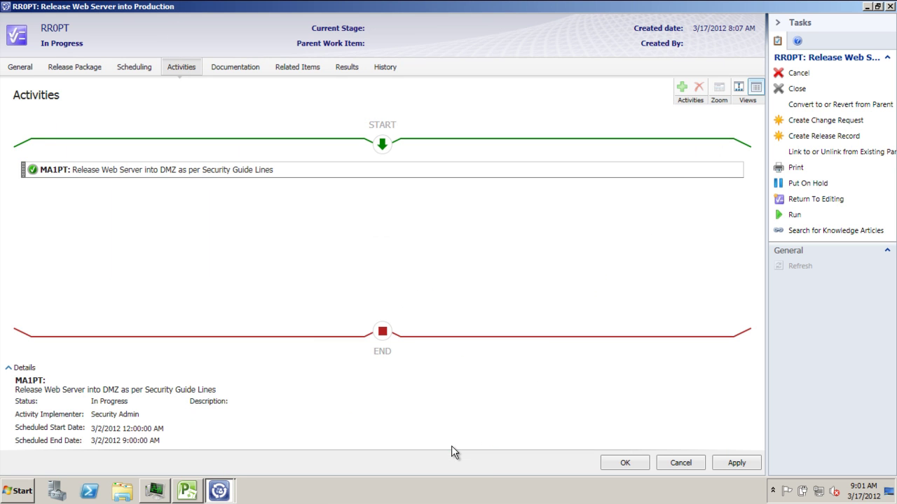
# Step: Save the Release Web Server into Production record with its completed activity and close it
pyautogui.click(35, 173)
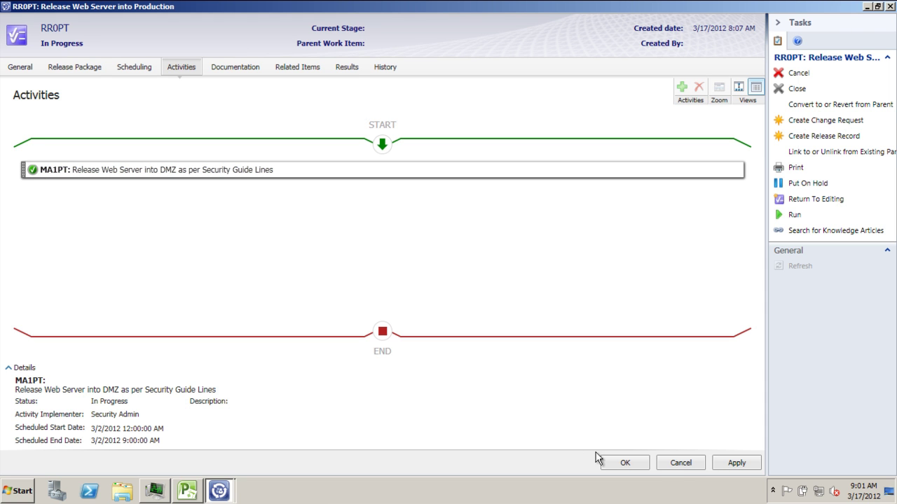
pyautogui.click(740, 464)
pyautogui.click(630, 463)
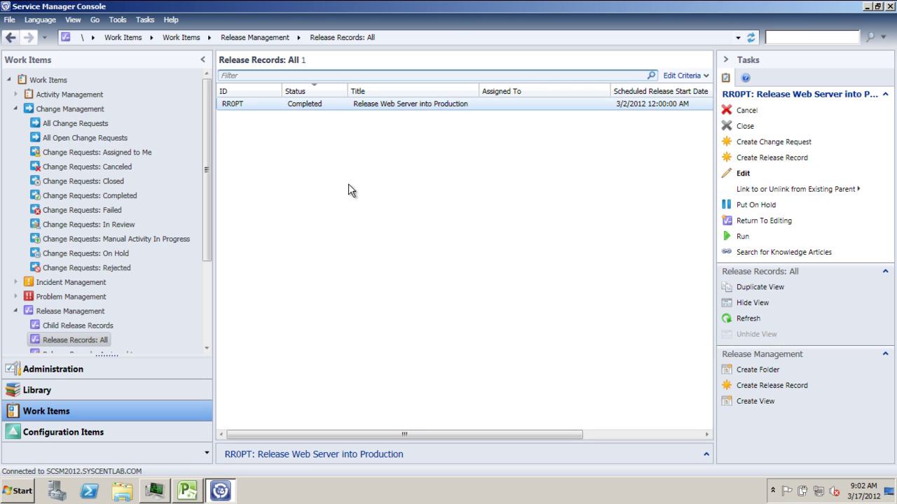
# Step: Switch to Microsoft Project and refresh the DMZ Web Server Deployment Plan's tasks from Service Manager, checking the work items' completion indicators
pyautogui.click(189, 495)
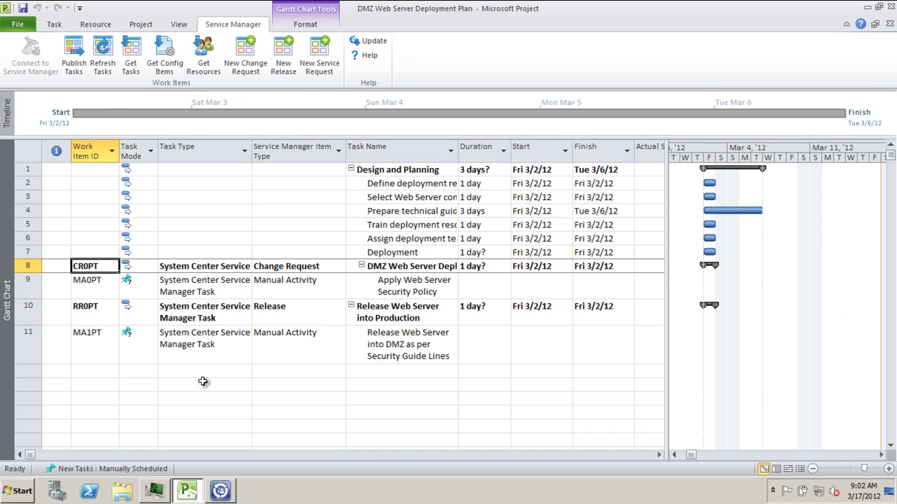
pyautogui.click(108, 63)
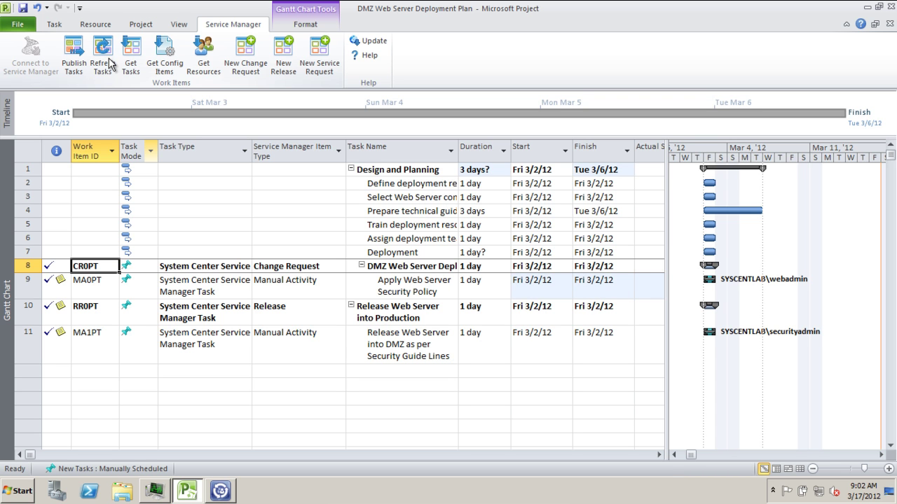
pyautogui.moveTo(60, 267); pyautogui.dragTo(59, 342)
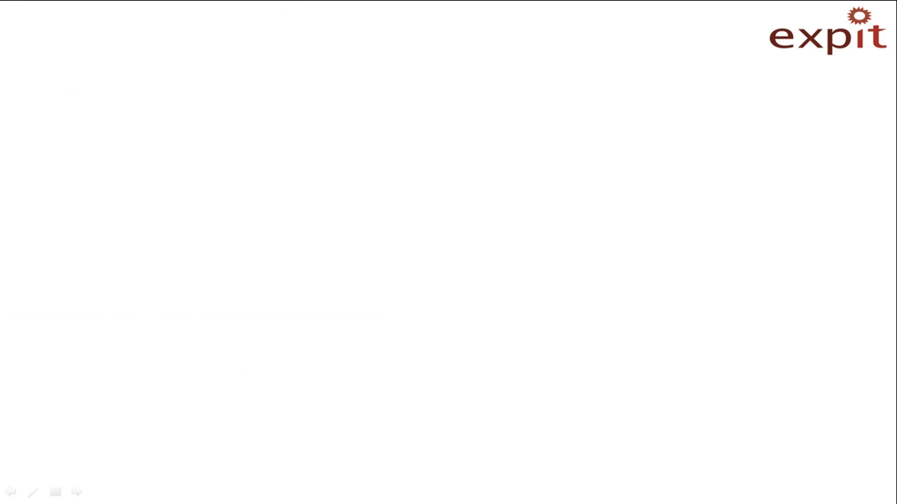